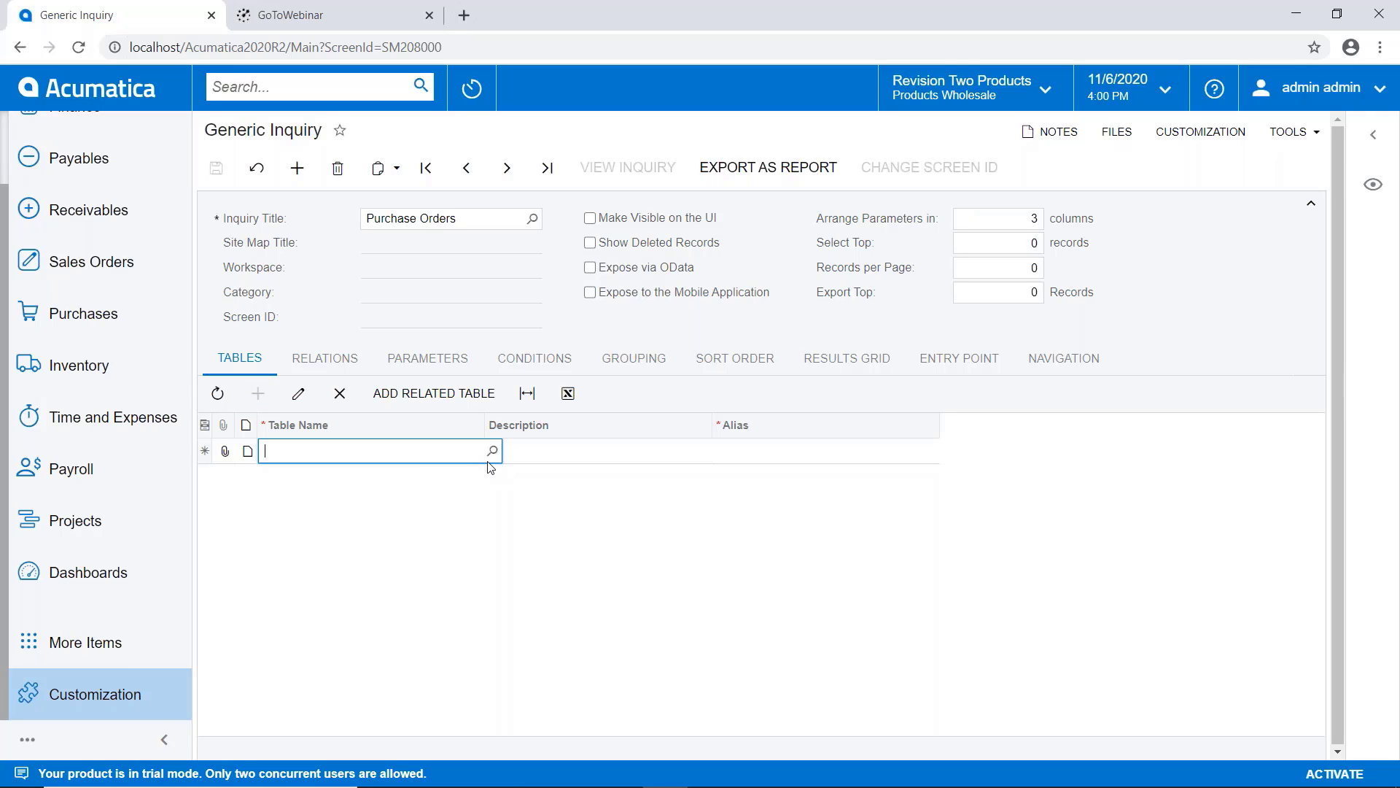
Step: Add the PX.Objects.PO.POLine table to the Purchase Orders inquiry's tables
left_click(493, 451)
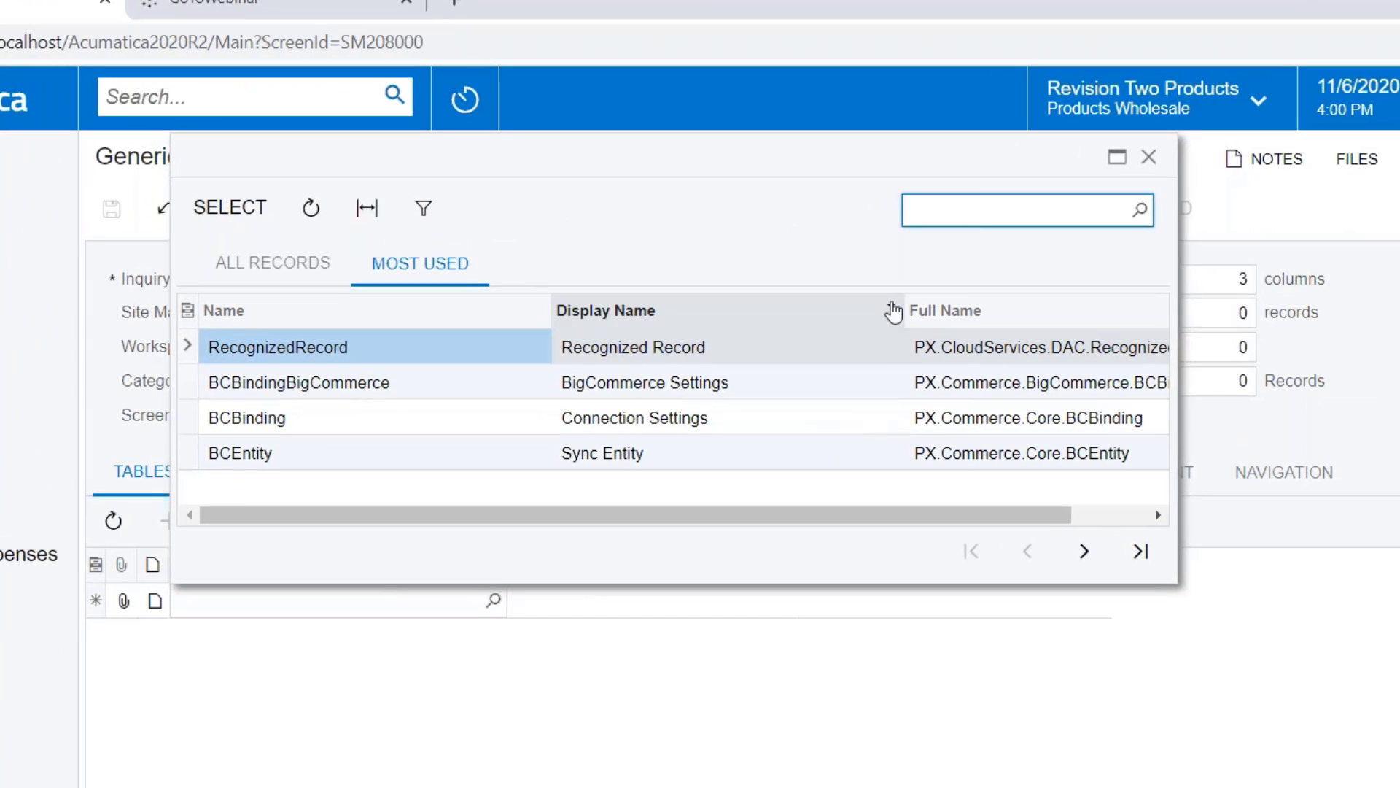
type("POLine")
key("Return")
double_click(343, 382)
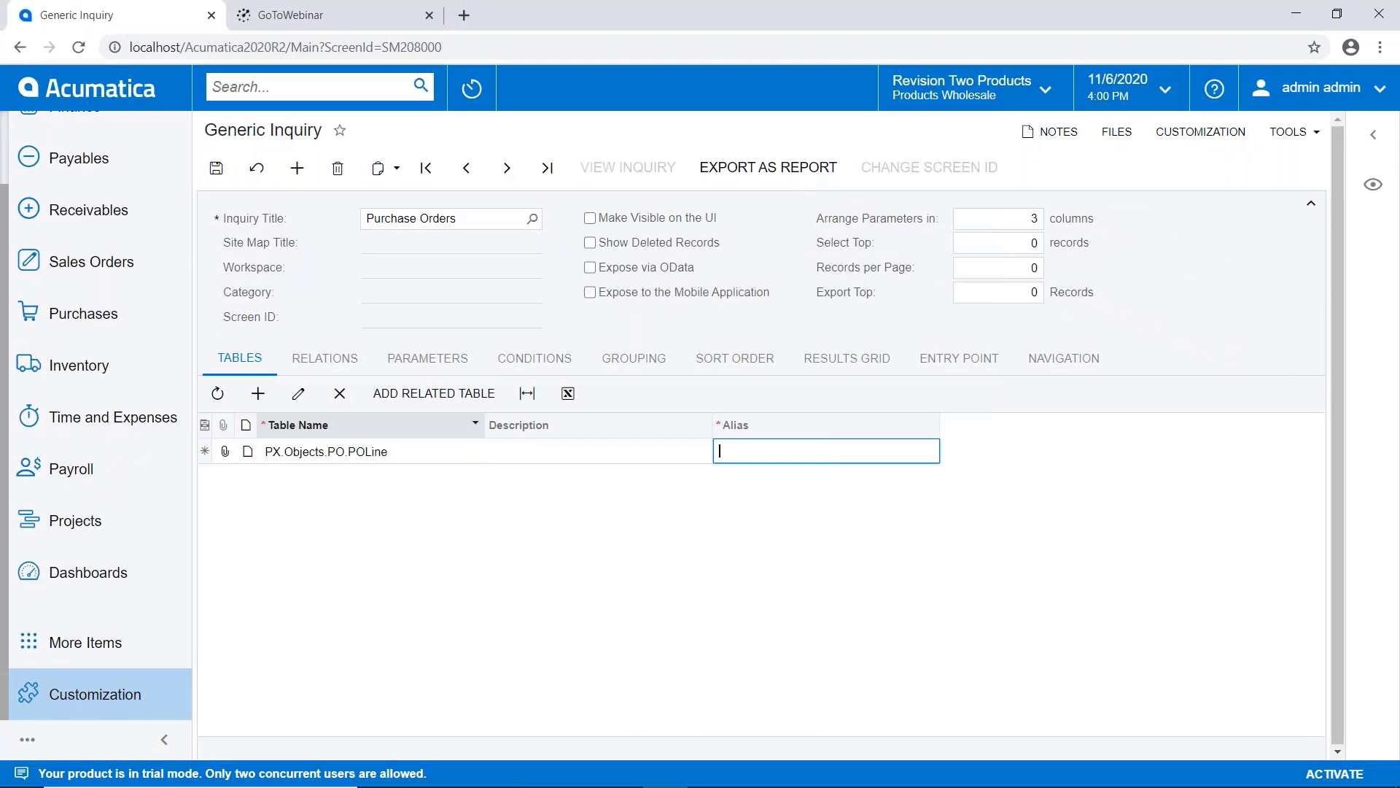
key("Down")
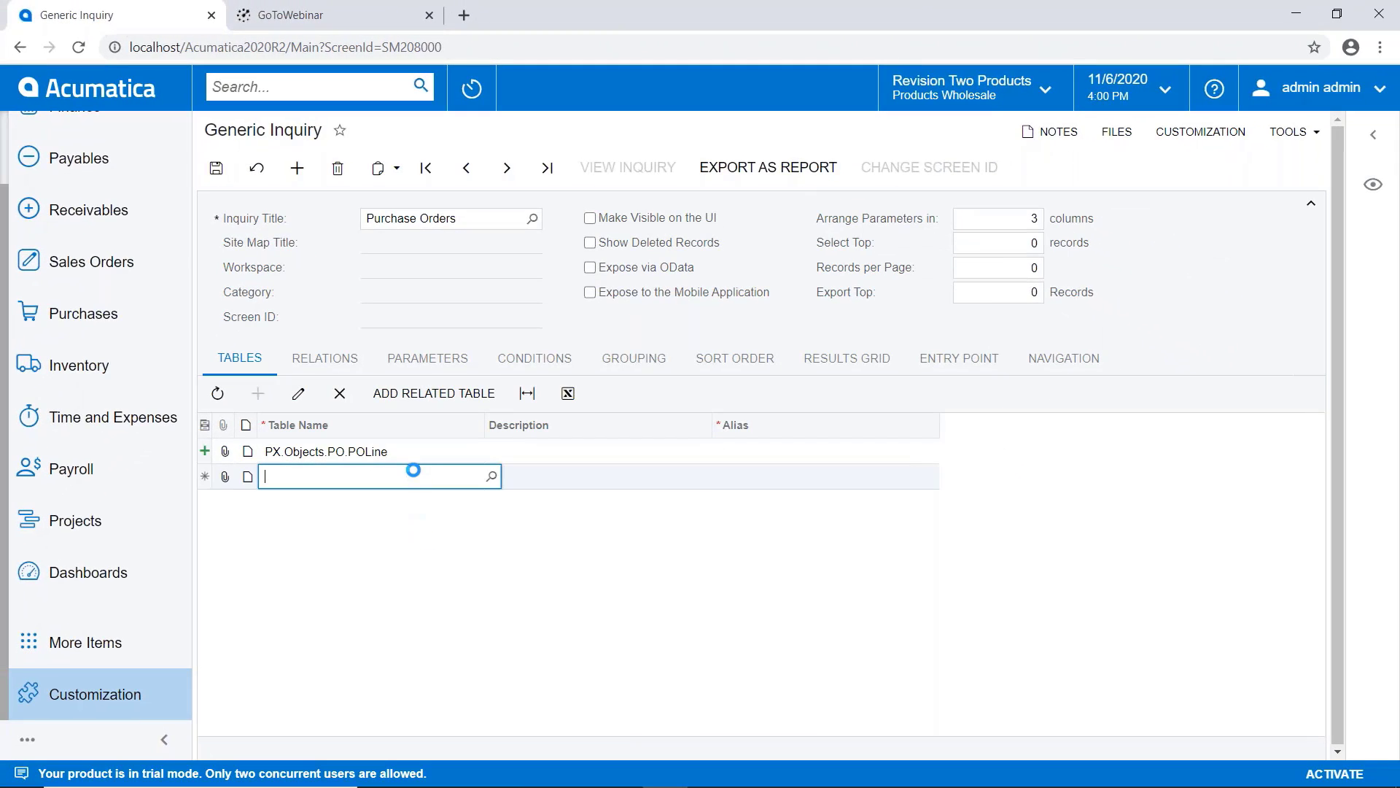
key("Up")
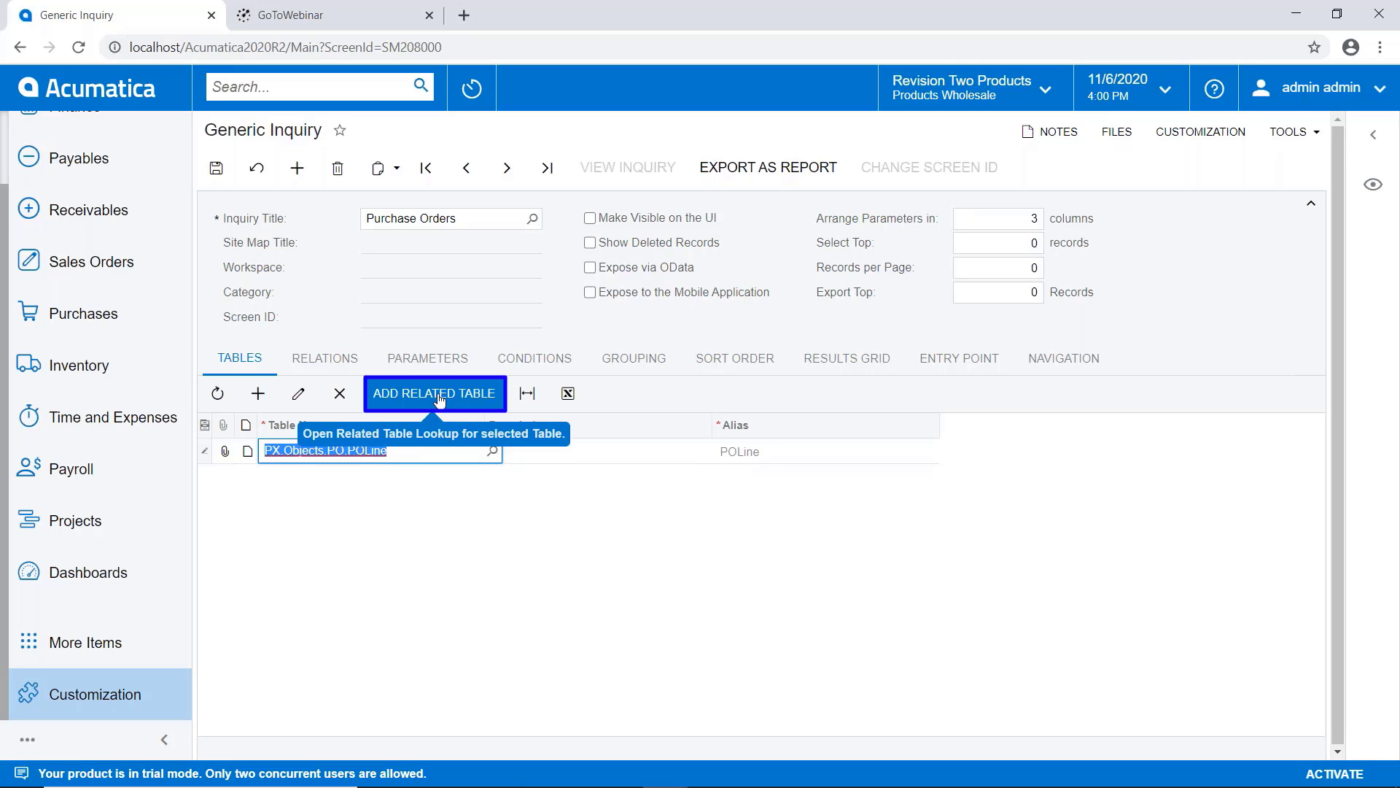
Step: Add POOrder, linked by orderType and orderNbr, as a related child table of POLine and review the resulting table relation
left_click(440, 398)
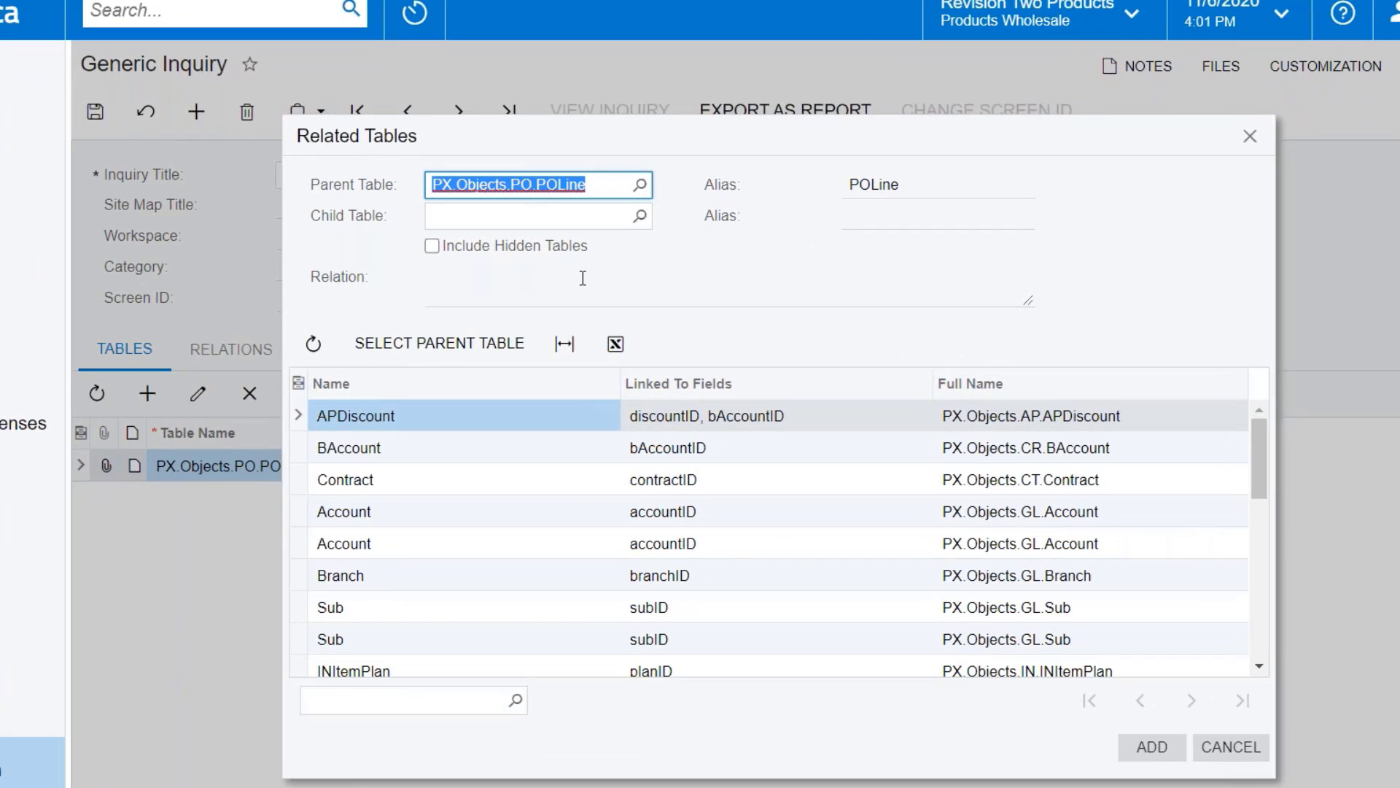
left_click(510, 343)
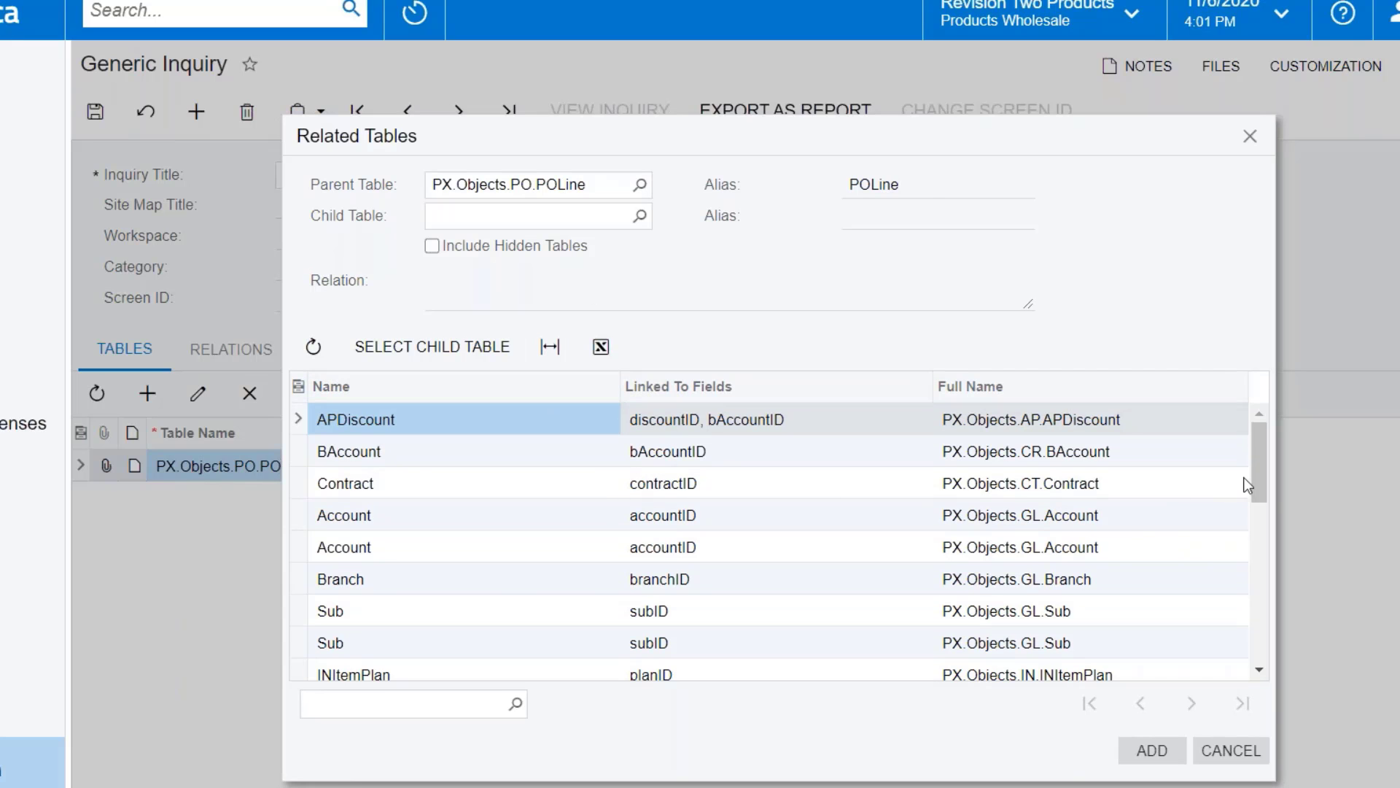
mouse_move(1263, 462)
left_mouse_down()
mouse_move(1279, 629)
mouse_move(1267, 444)
left_mouse_up()
left_click_drag(1257, 448, 1252, 571)
left_click(579, 615)
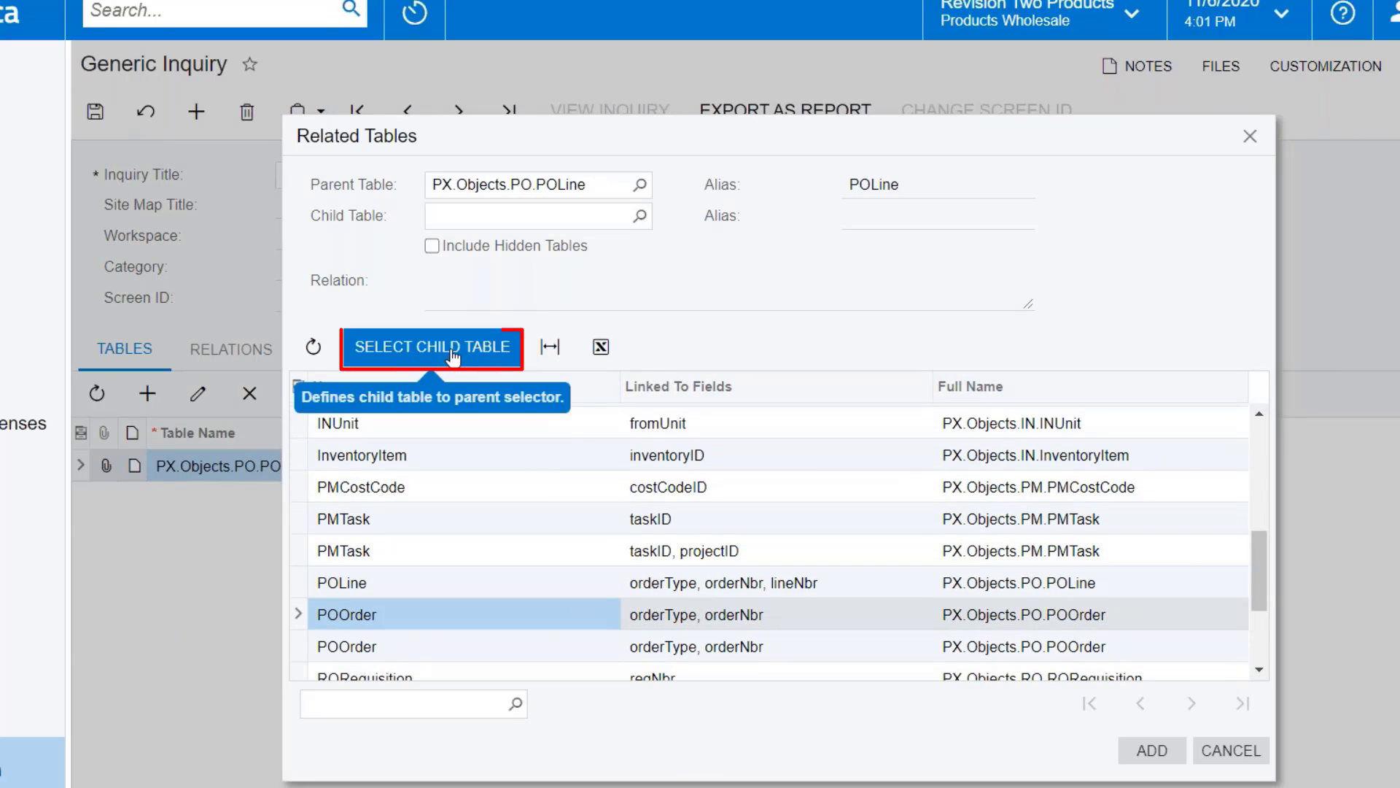
left_click(453, 357)
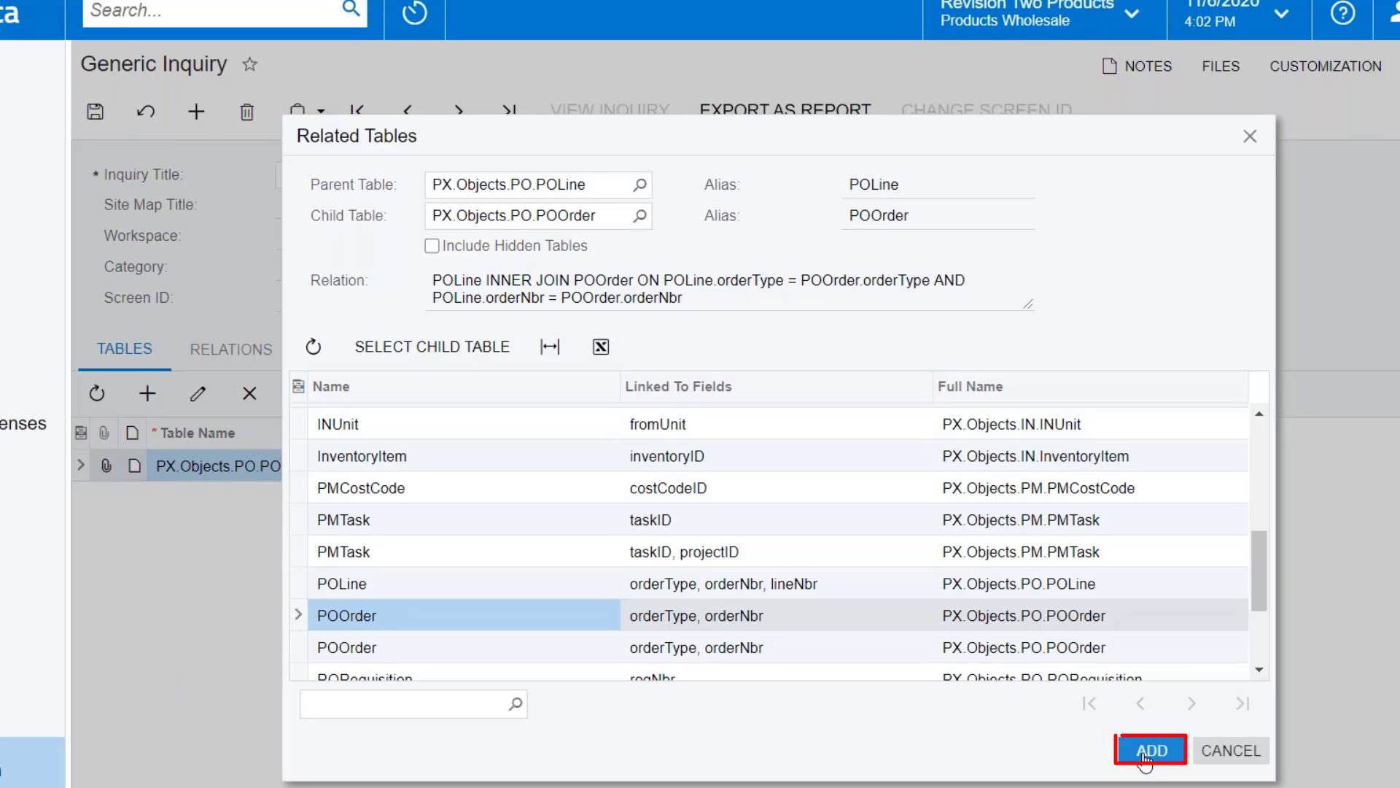
left_click(1151, 750)
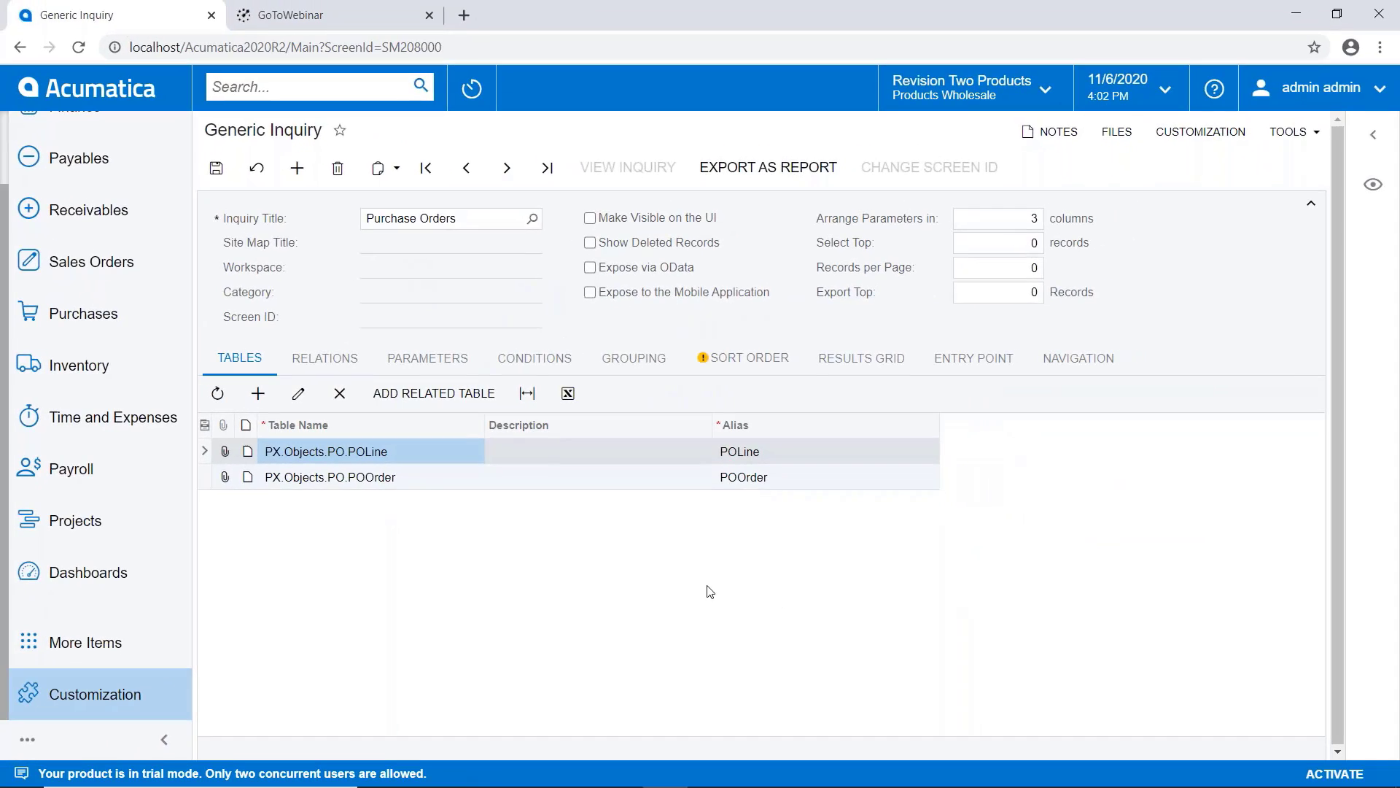
left_click(347, 360)
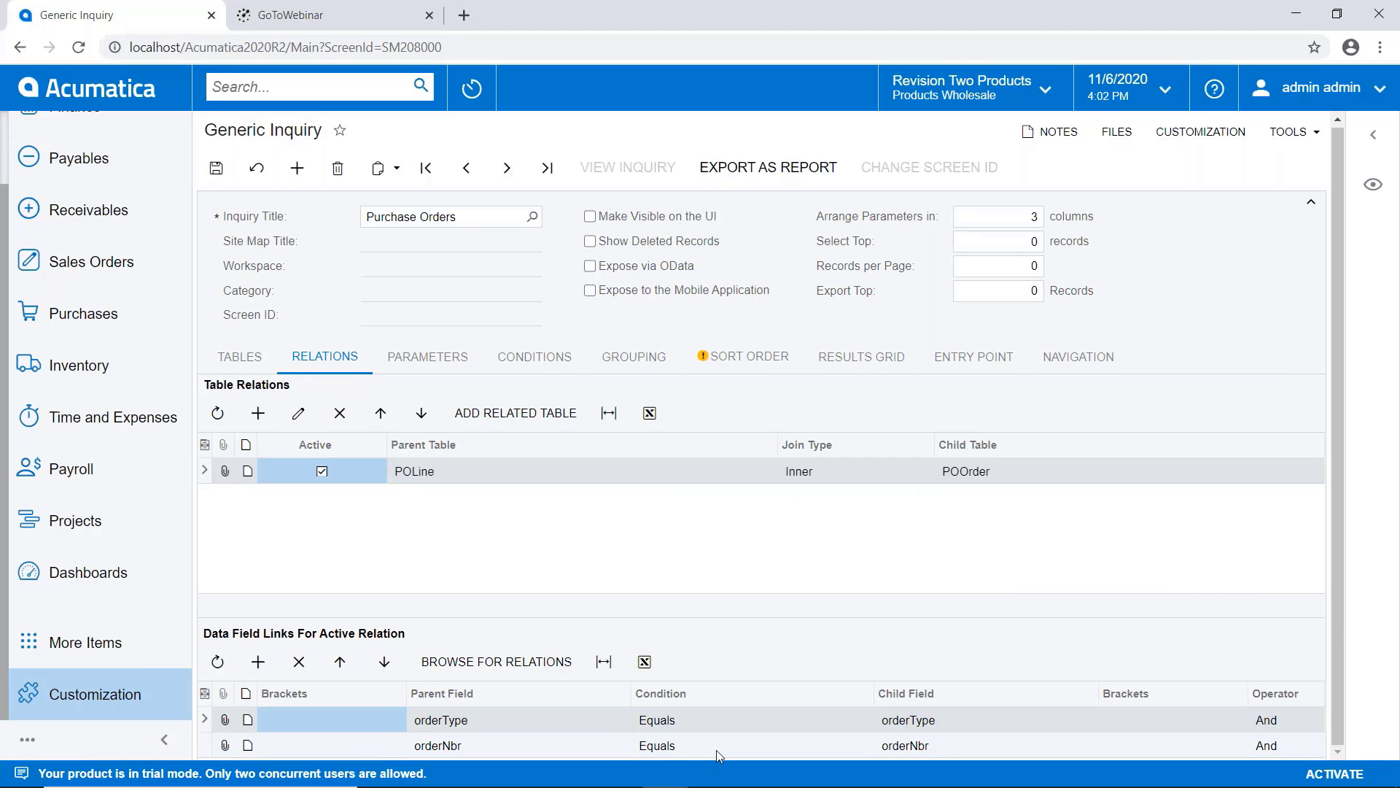
Step: Add the first listed Vendor table as a related child of POOrder and review the relation between them
left_click(259, 365)
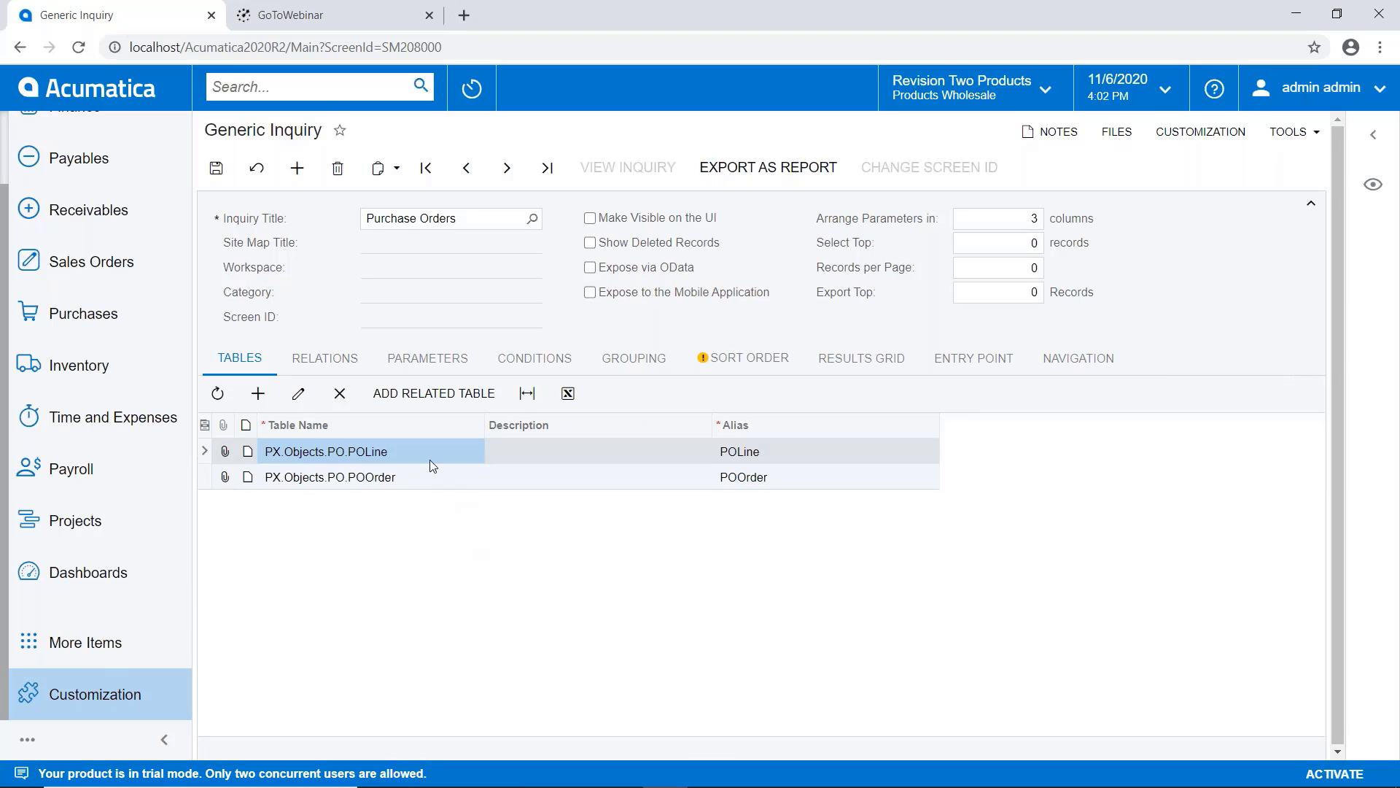
left_click(427, 478)
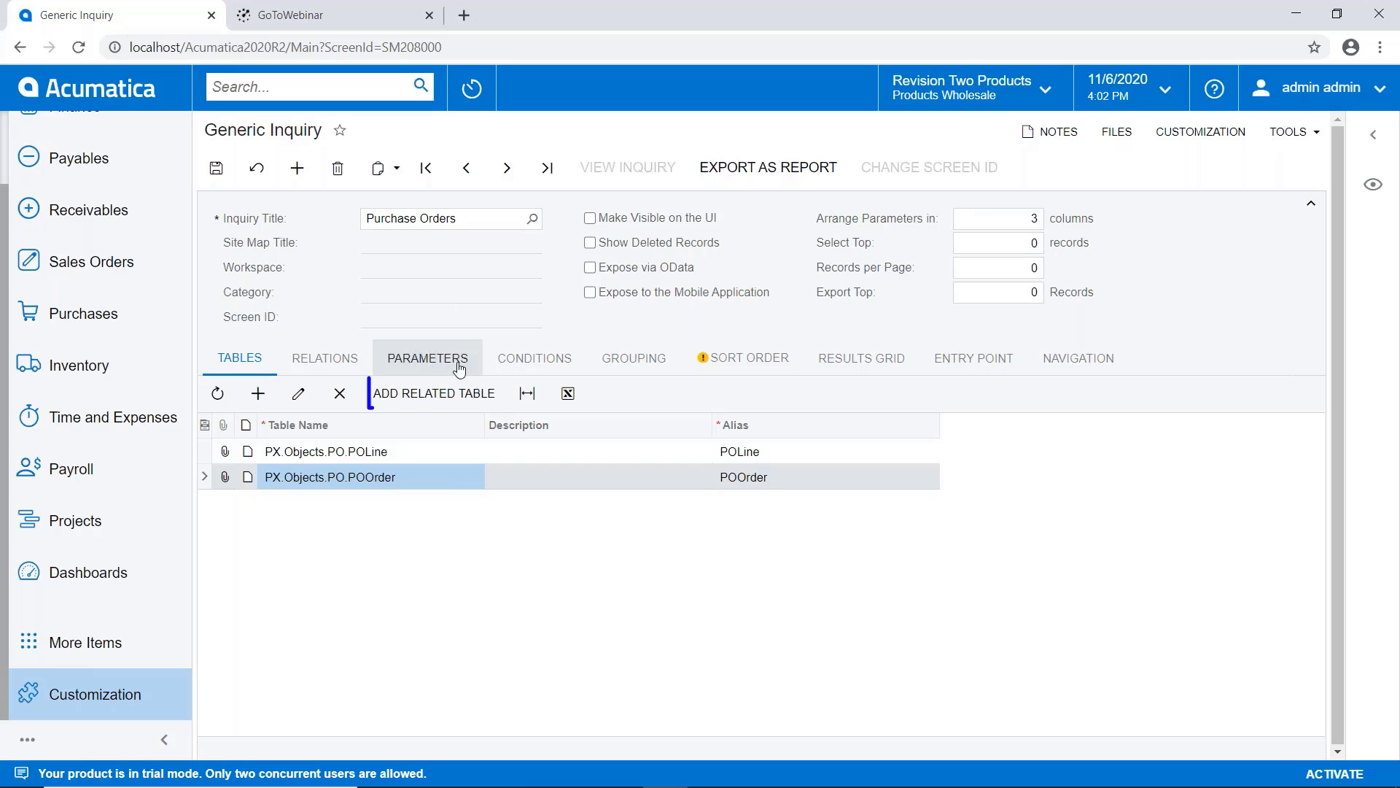
left_click(433, 393)
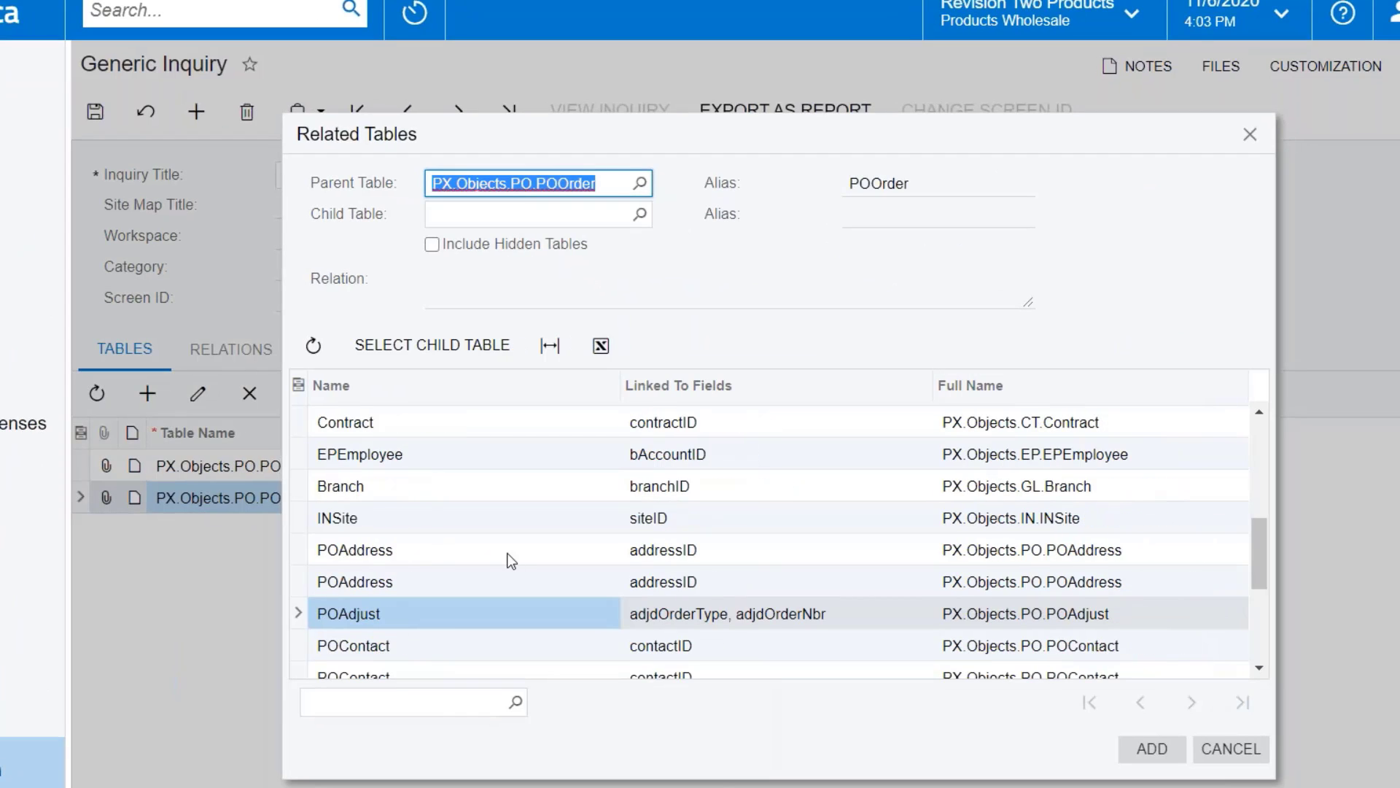
scroll(541, 469, "down", 5)
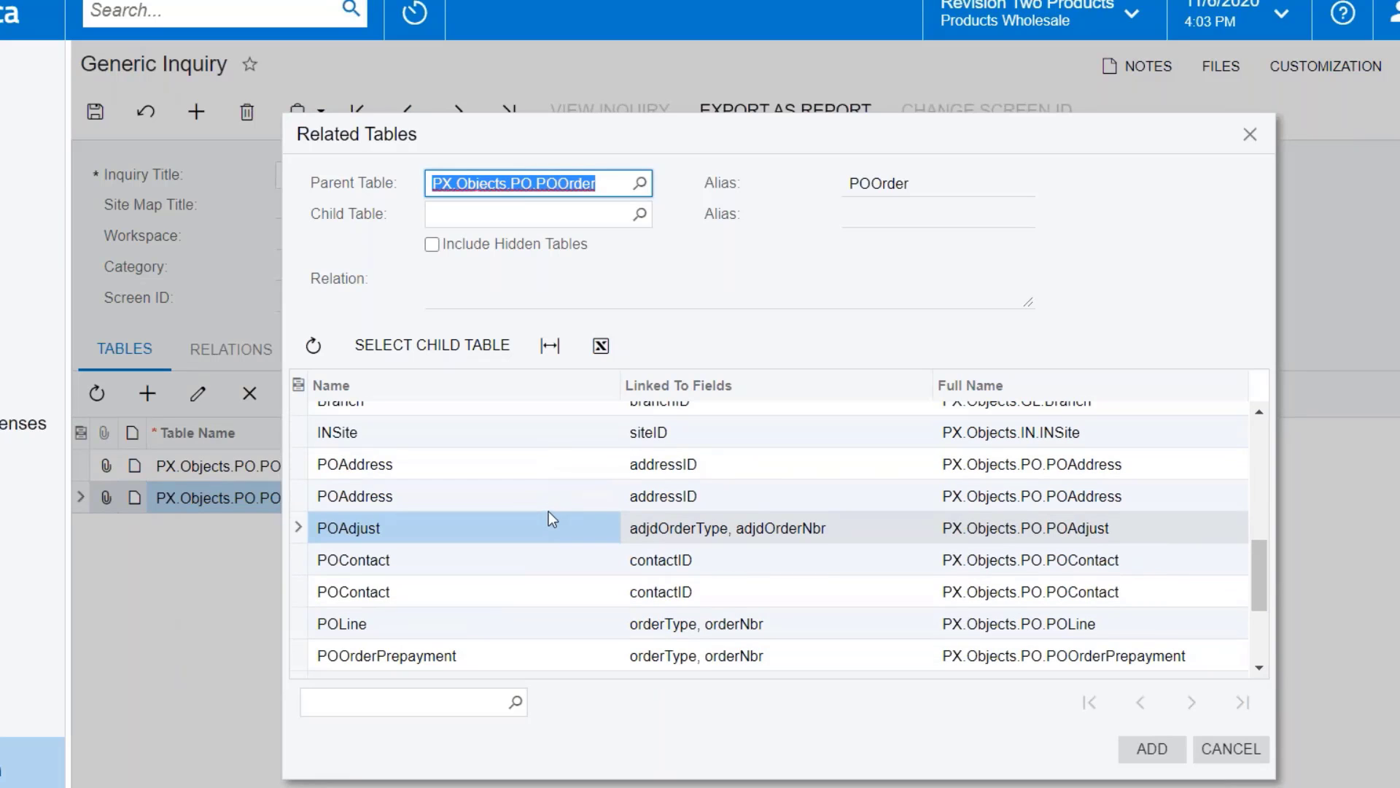
scroll(550, 550, "up", 3)
scroll(537, 550, "up", 13)
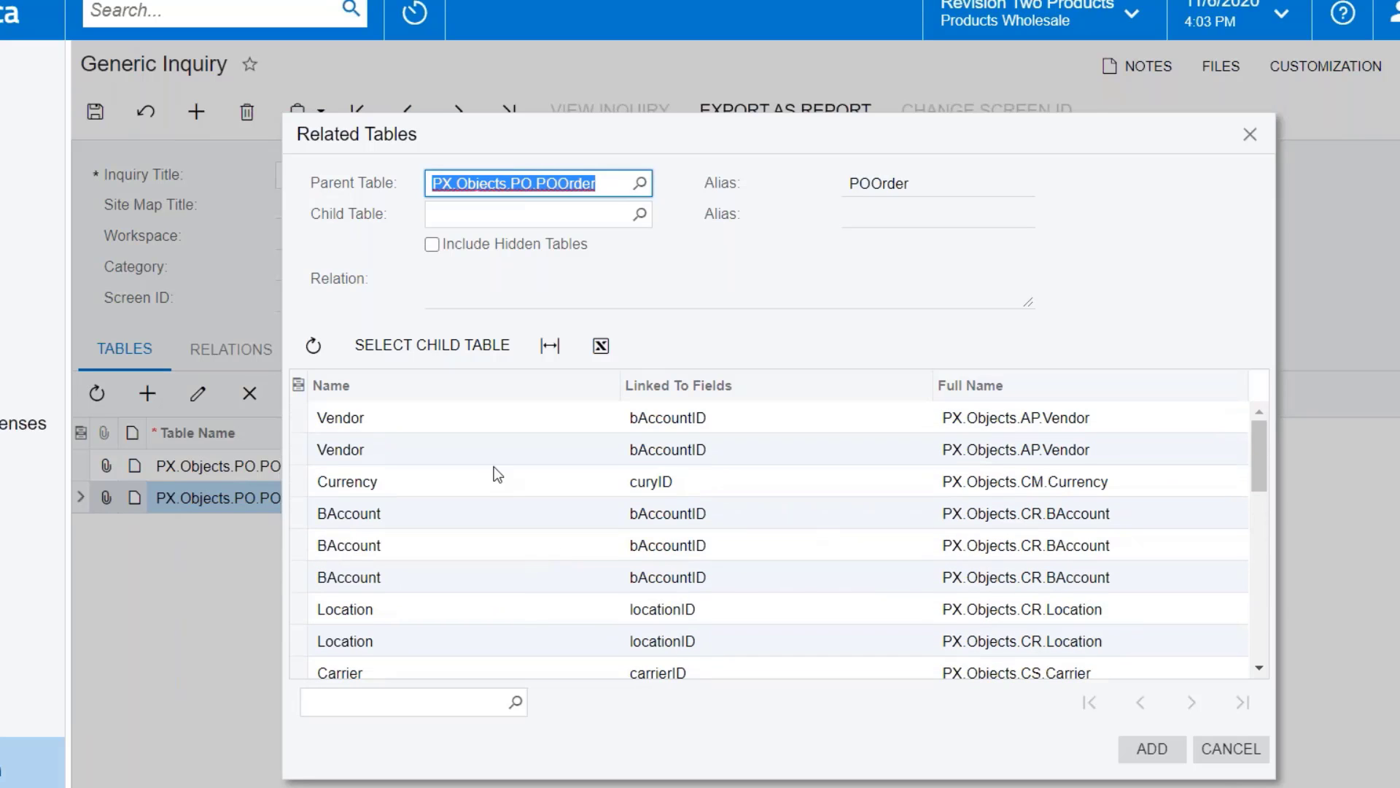
left_click(474, 421)
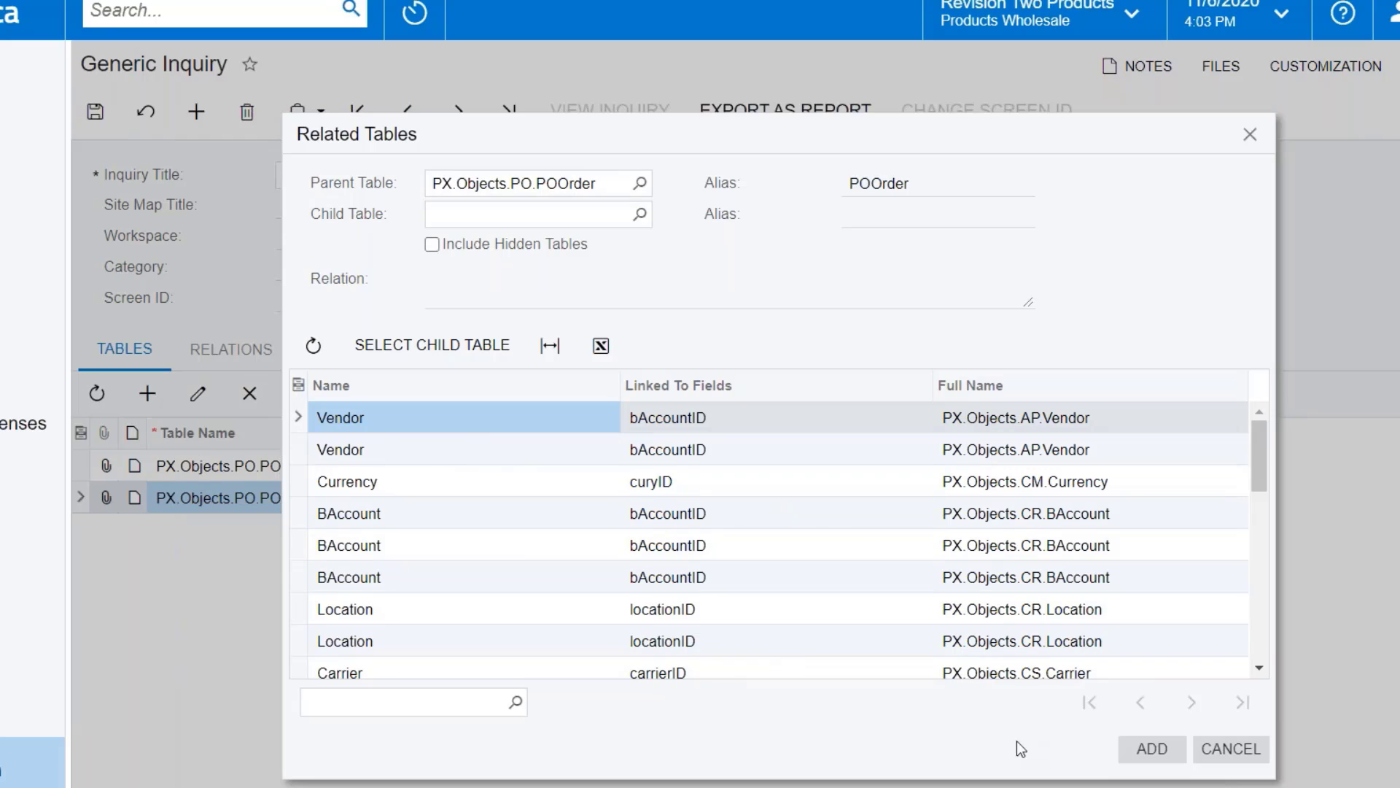
left_click(487, 353)
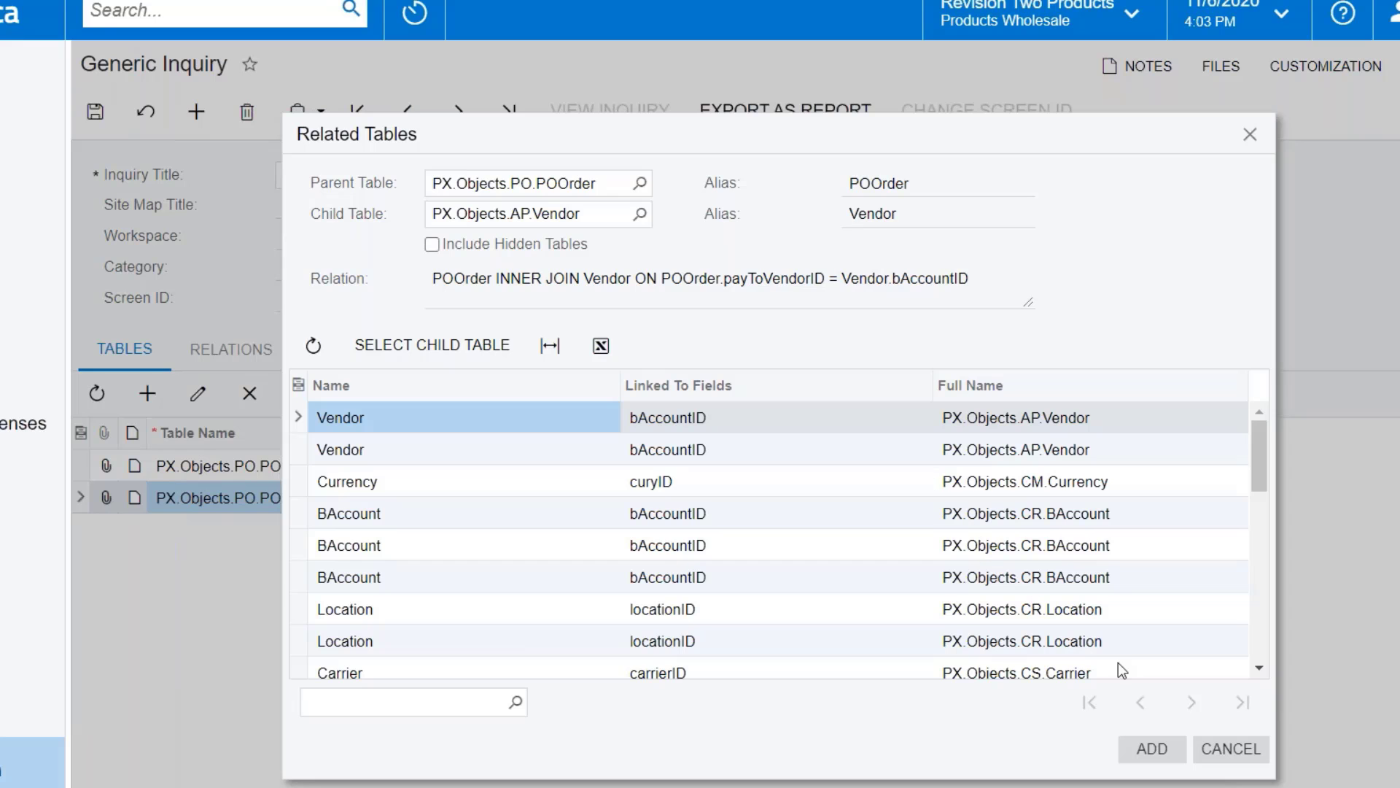
left_click(1126, 745)
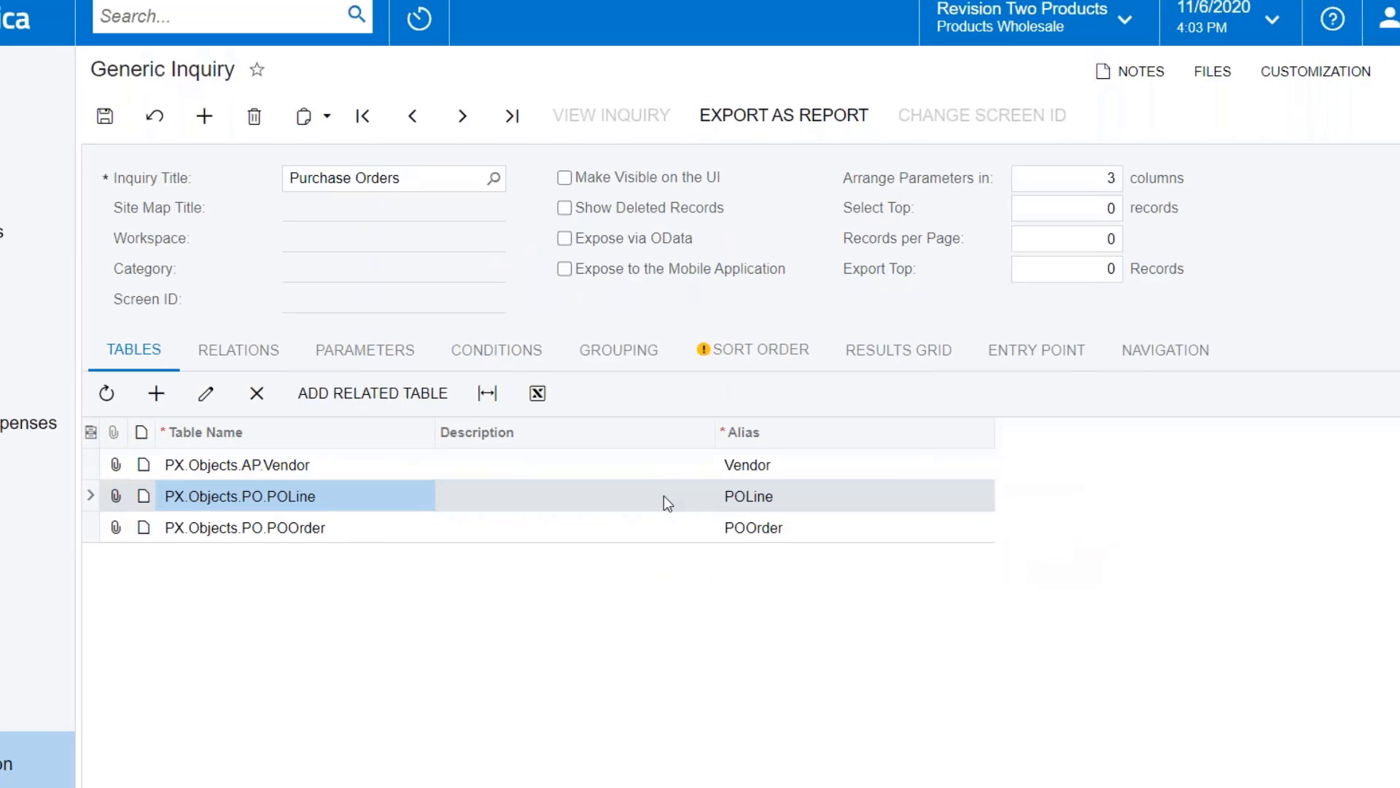
left_click(347, 360)
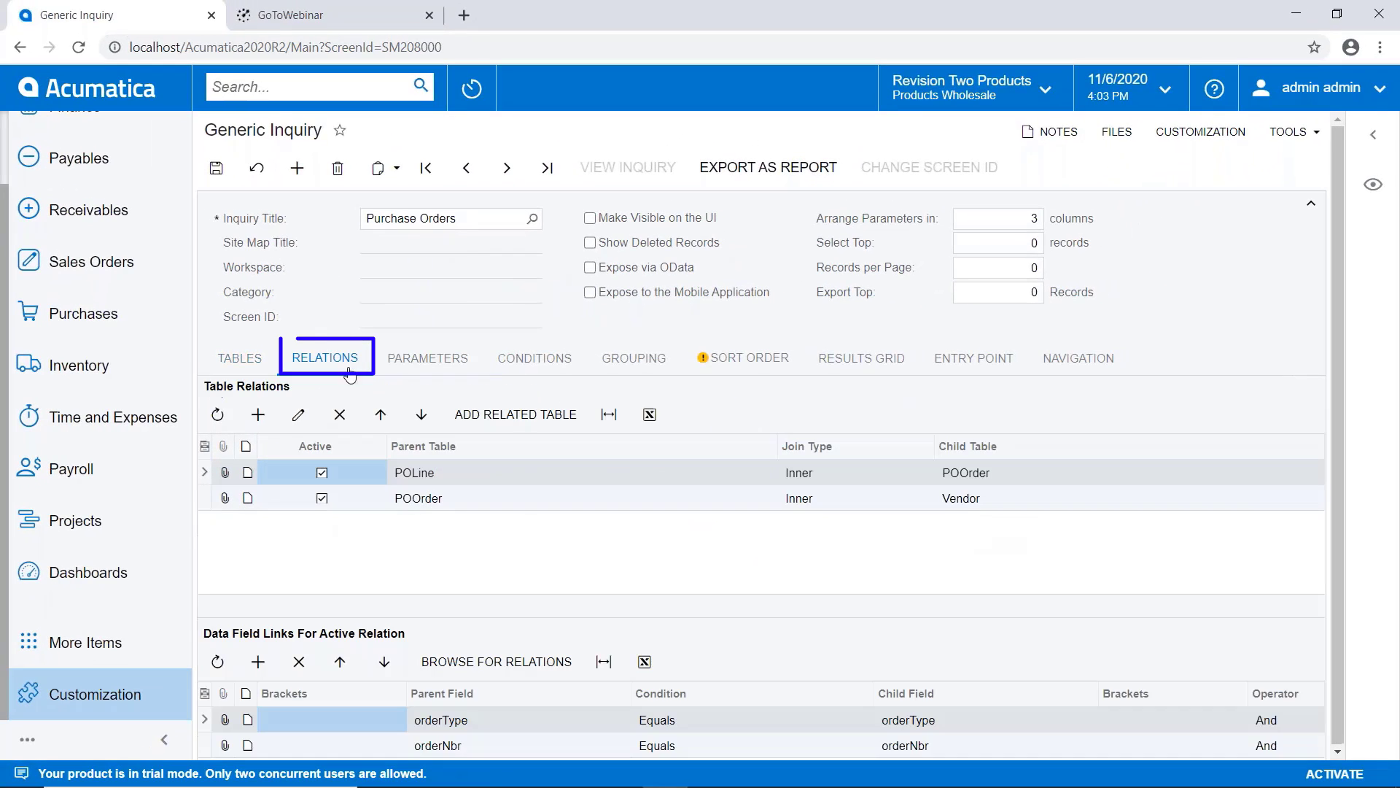
left_click(442, 498)
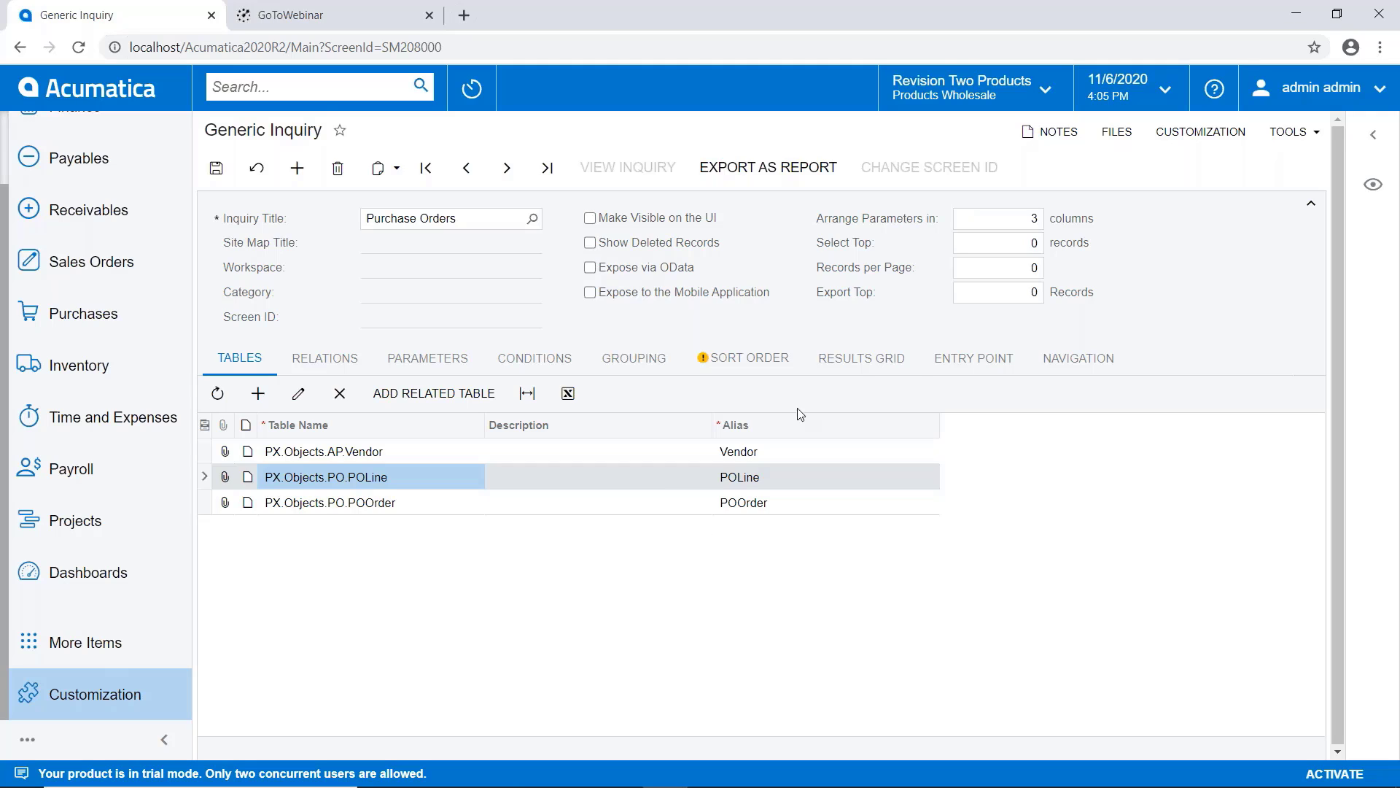
Step: Add a results grid row for the POOrder object with the data field OrderNbr
left_click(855, 362)
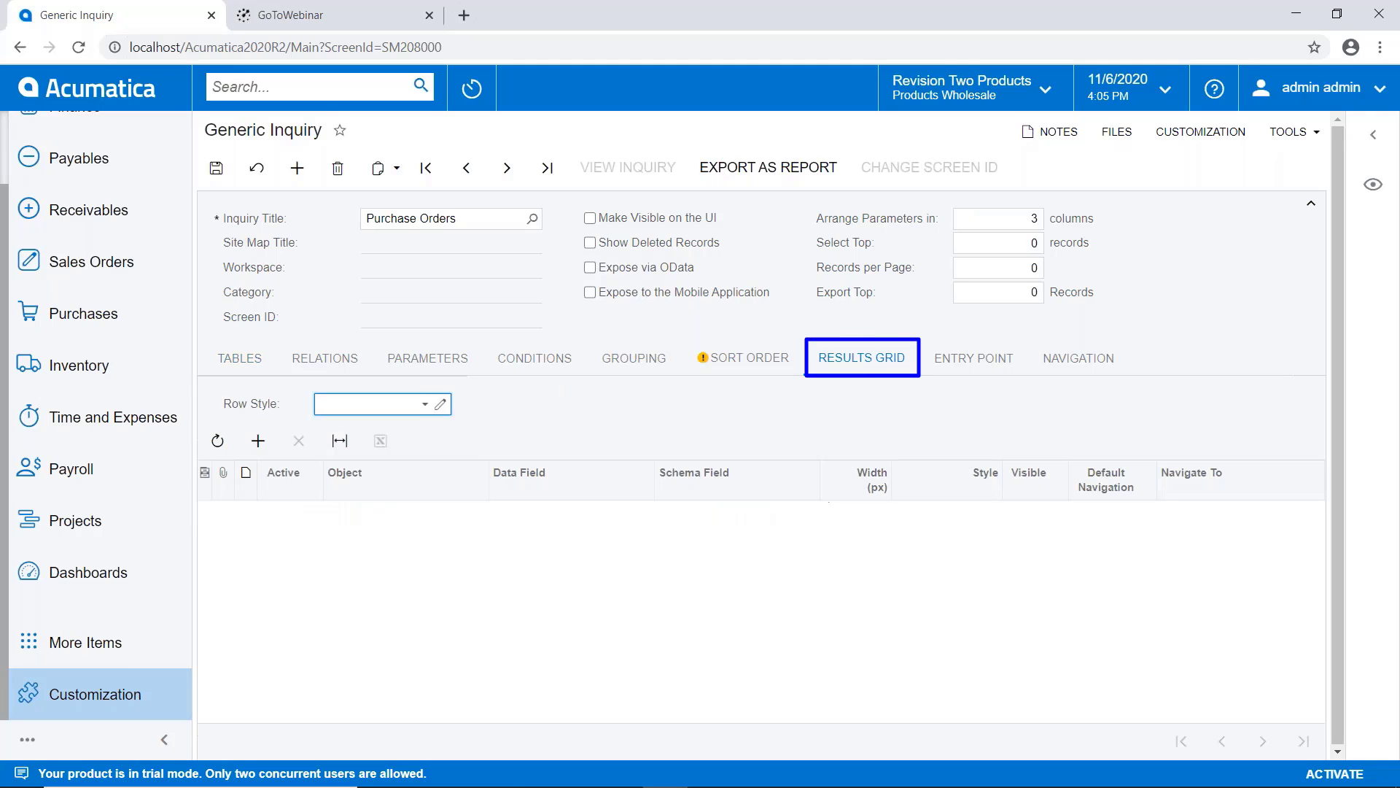
left_click(257, 441)
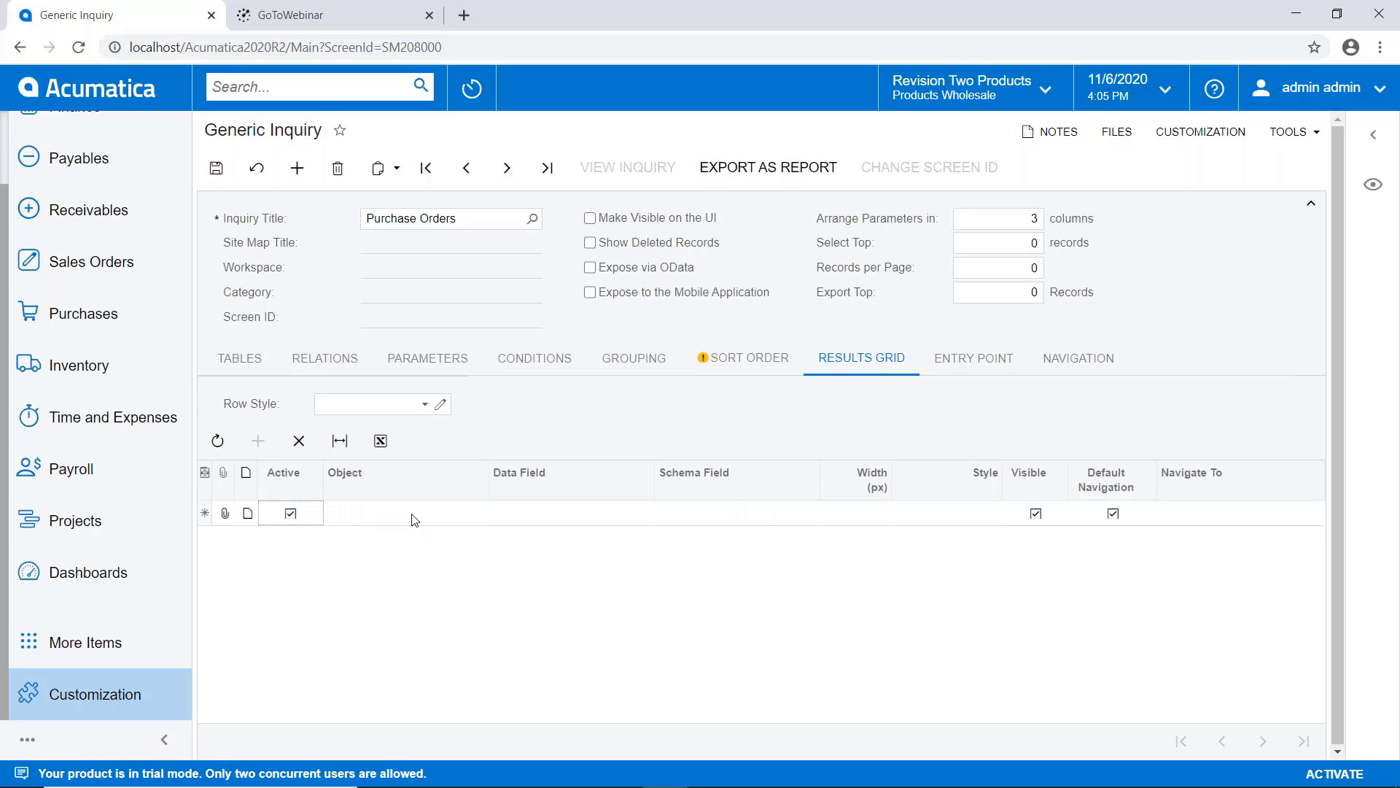
left_click(418, 519)
left_click(417, 515)
left_click(417, 553)
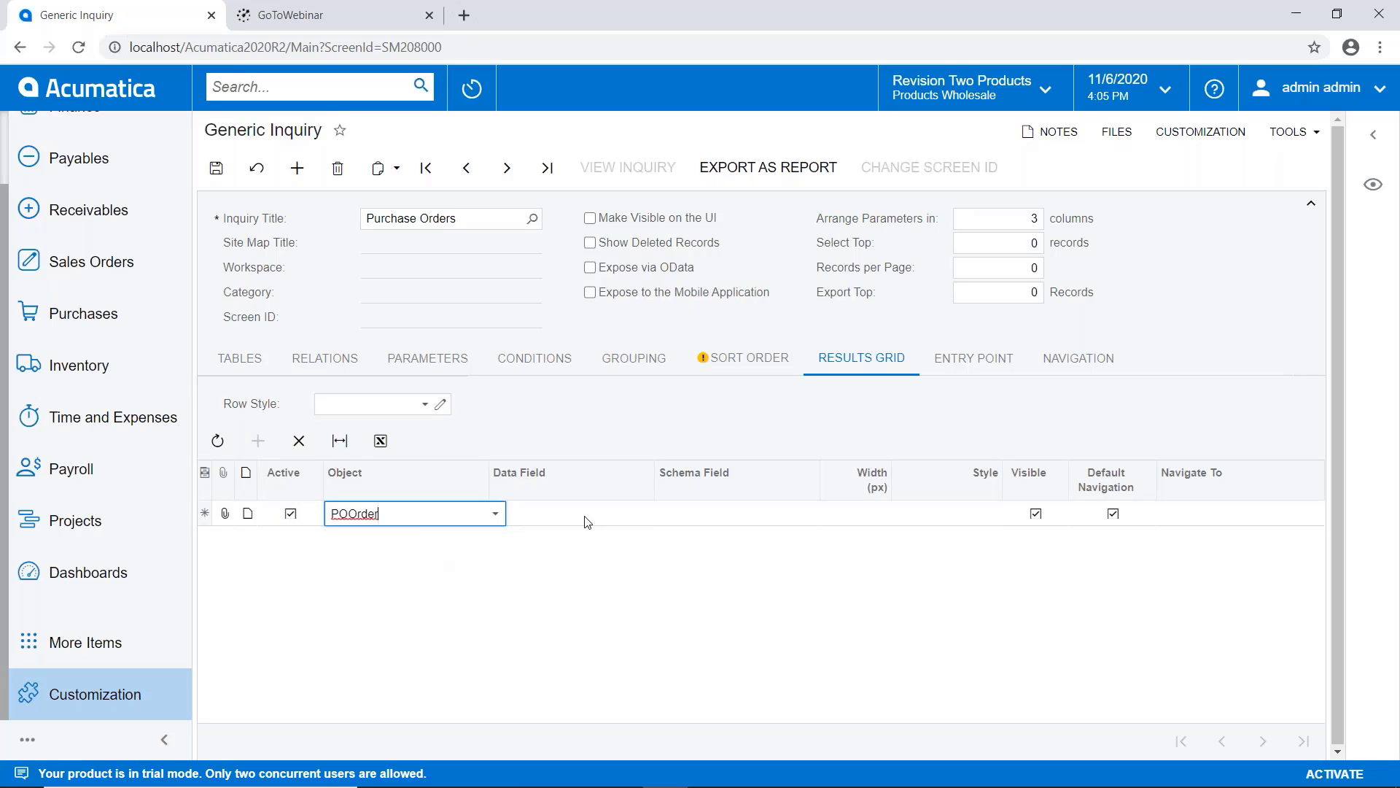
left_click(584, 519)
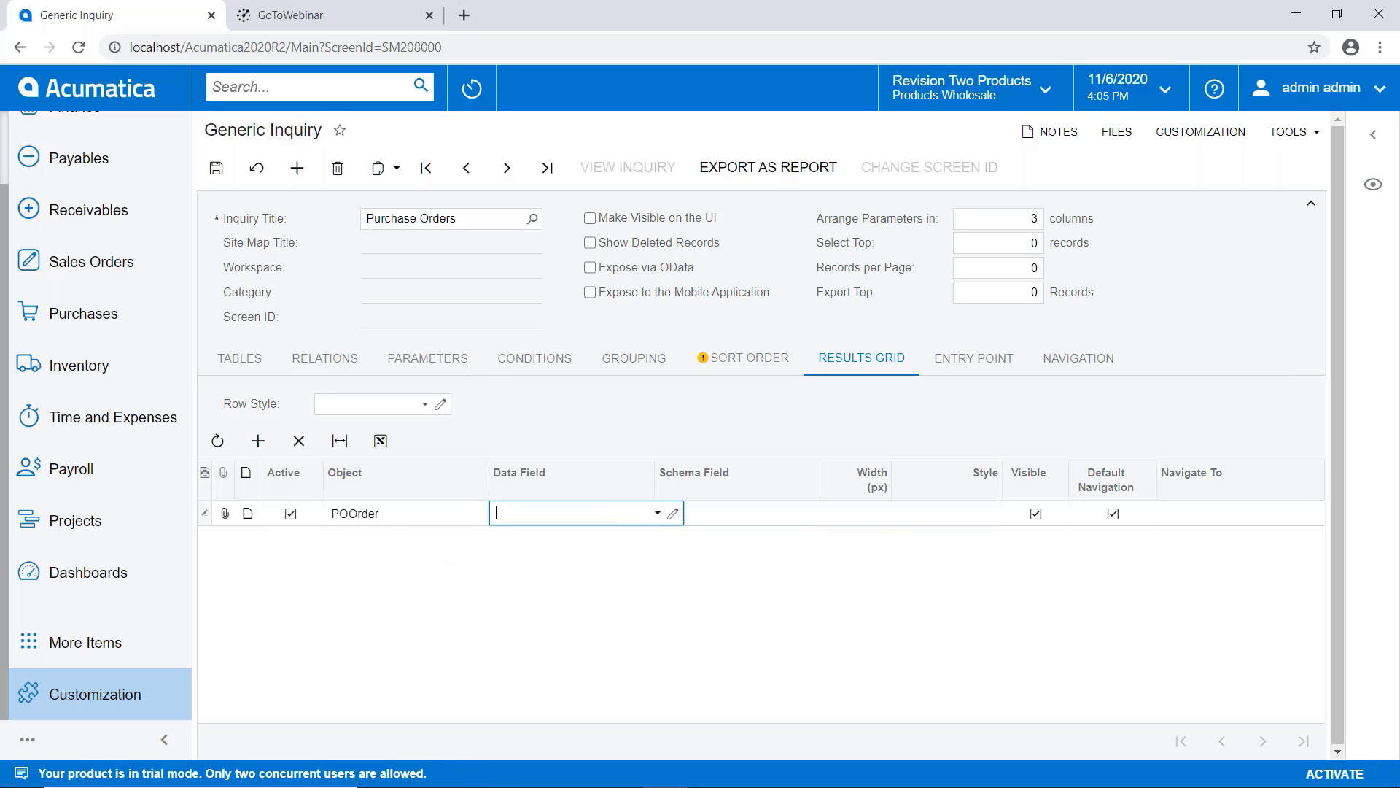
left_click(657, 512)
scroll(657, 431, "down", 15)
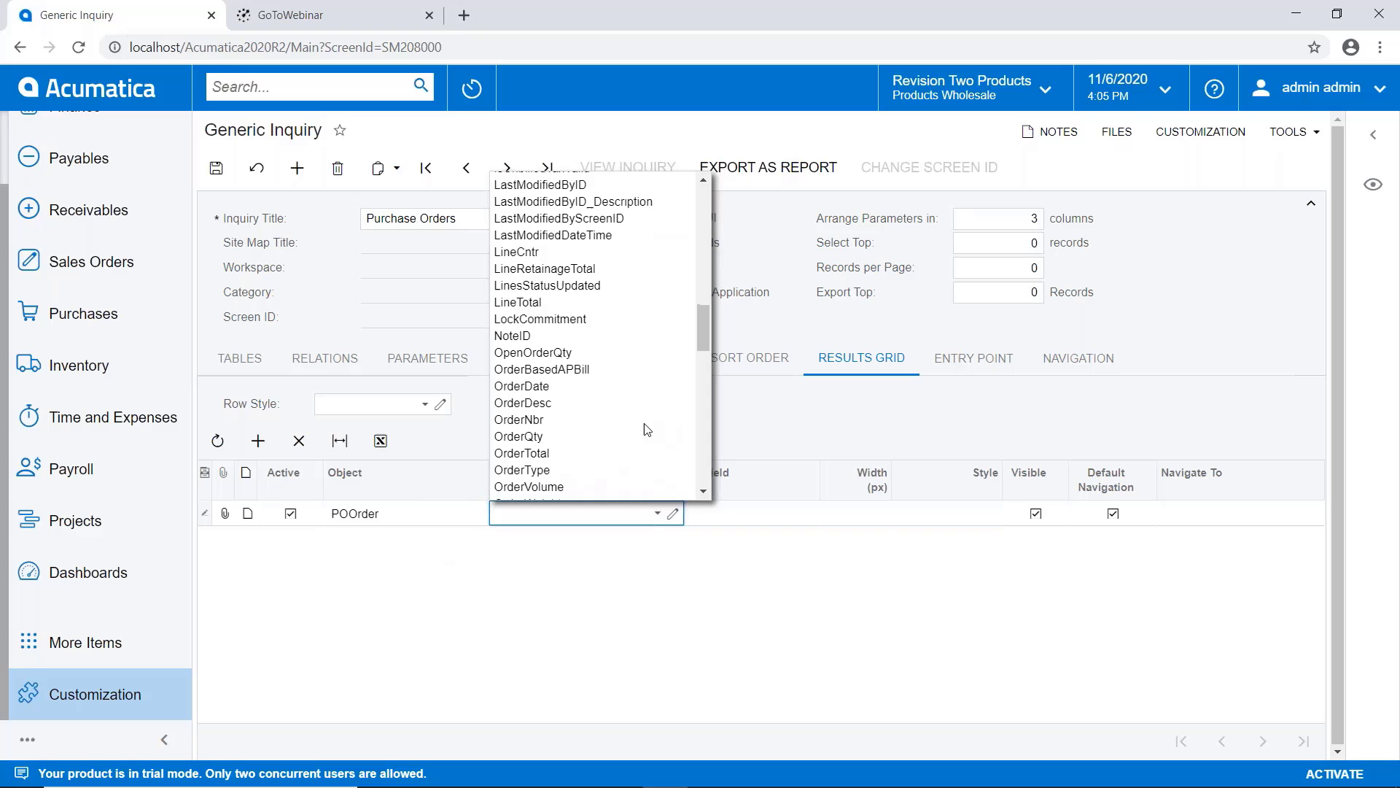
left_click(561, 420)
key("Tab")
key("Tab")
key("Tab")
key("Tab")
key("Tab")
Step: Add a second results grid row for POOrder with the data field OrderDate
key("Down")
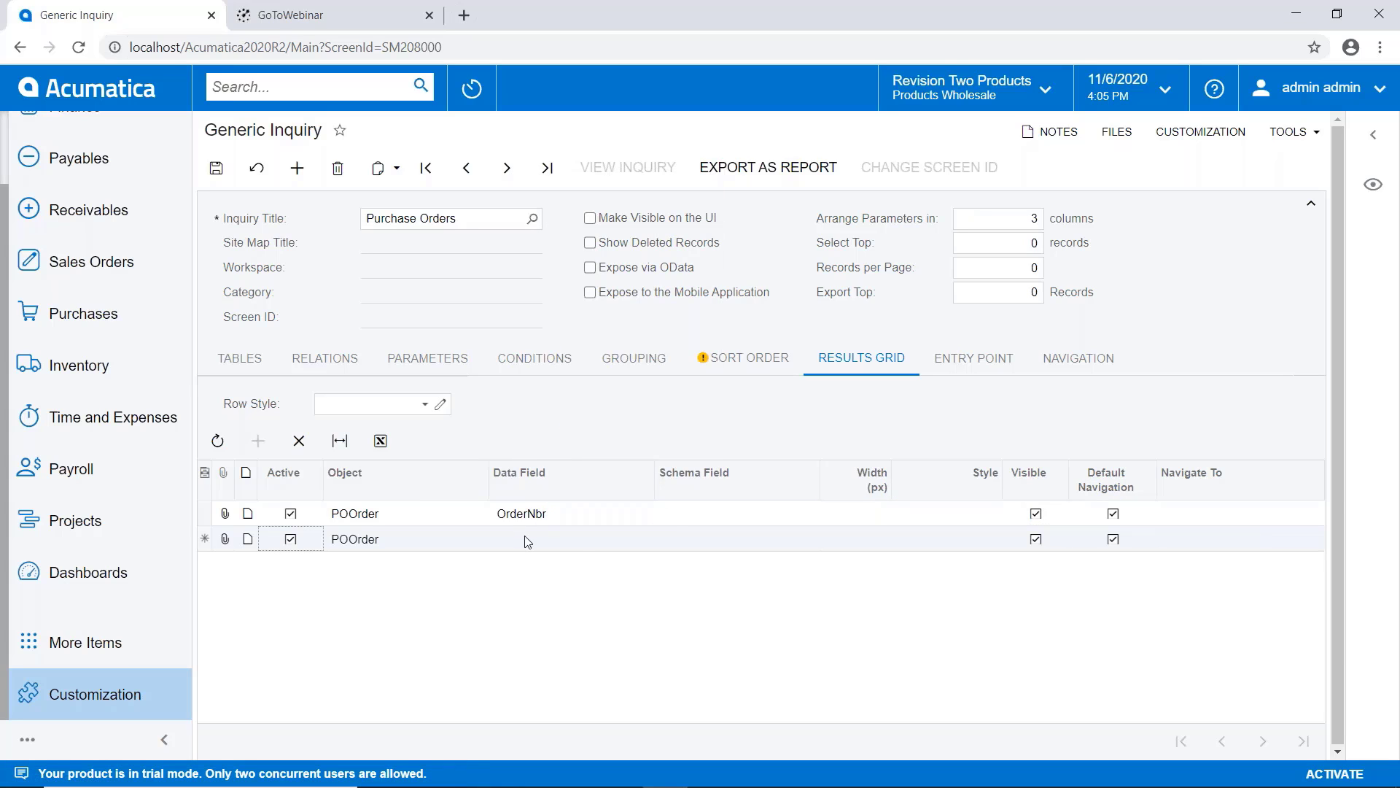
left_click(606, 541)
left_click(657, 538)
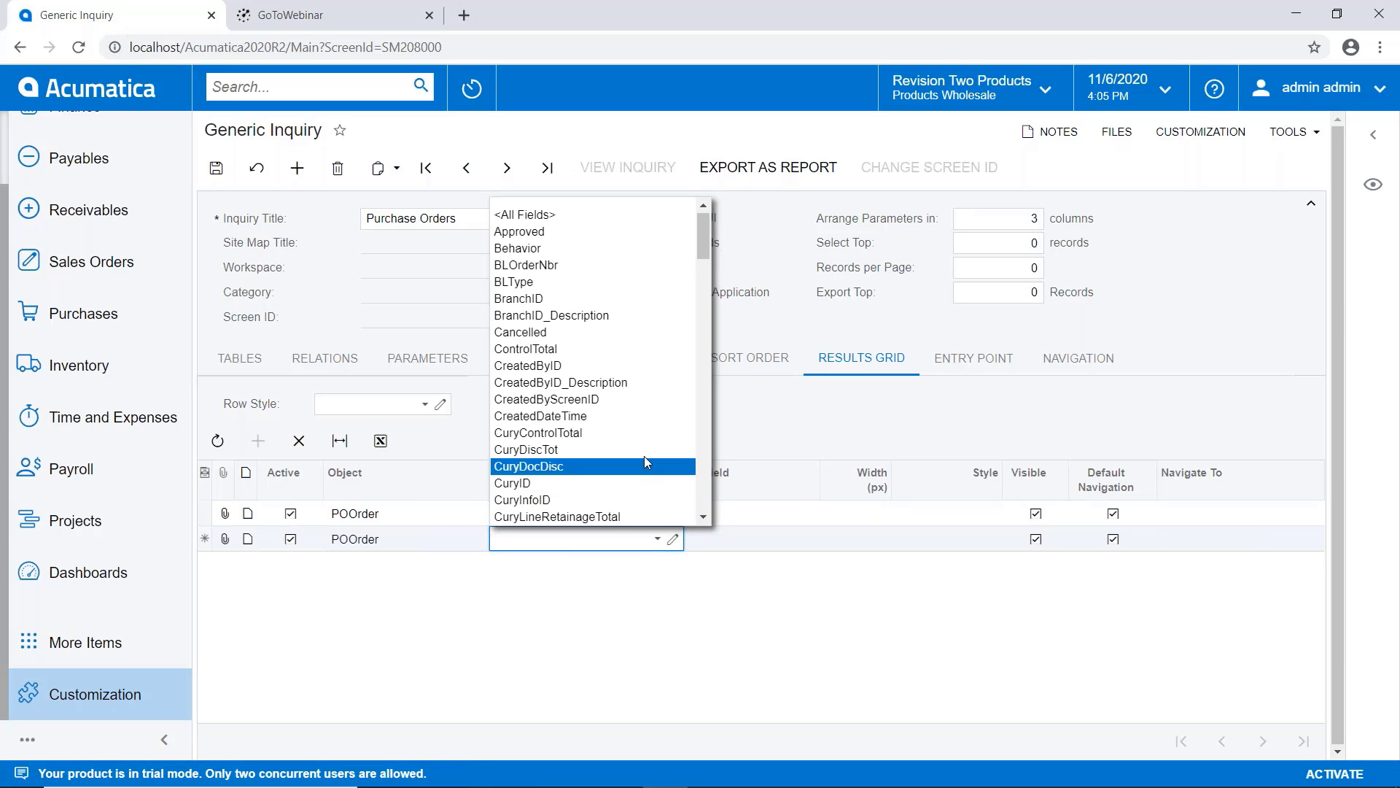
scroll(645, 457, "down", 10)
scroll(645, 457, "down", 12)
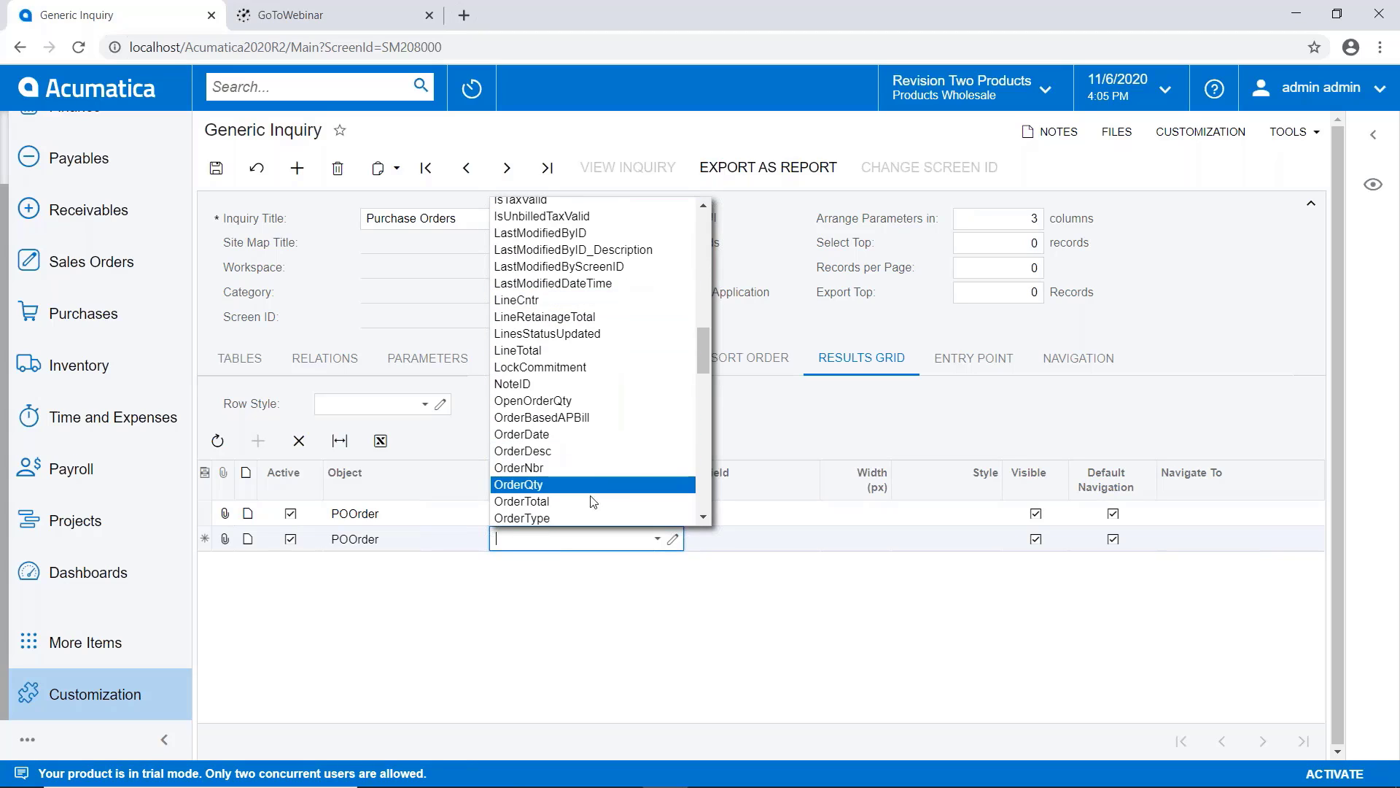
scroll(583, 467, "down", 1)
left_click(565, 411)
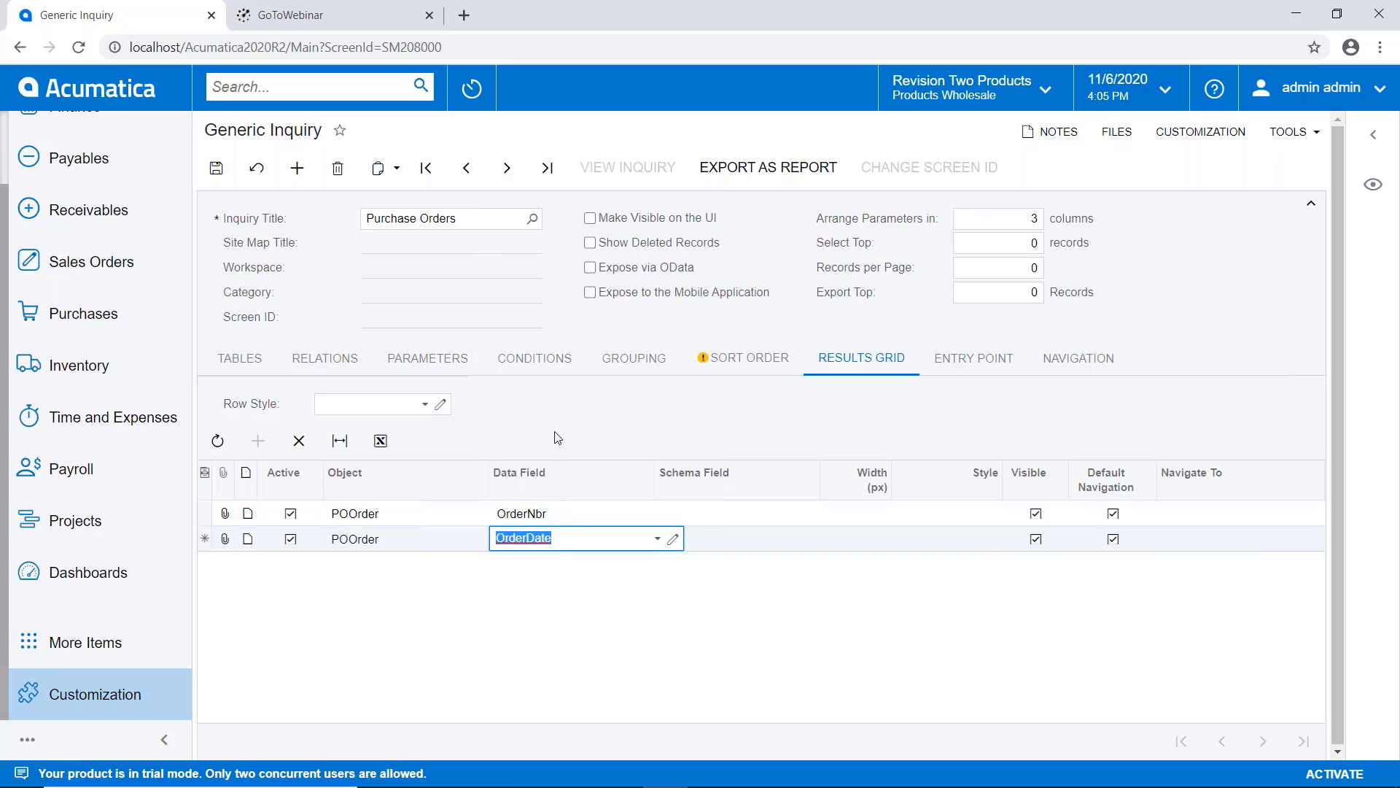
key("Tab")
key("Tab")
key("Tab")
key("Tab")
key("Tab")
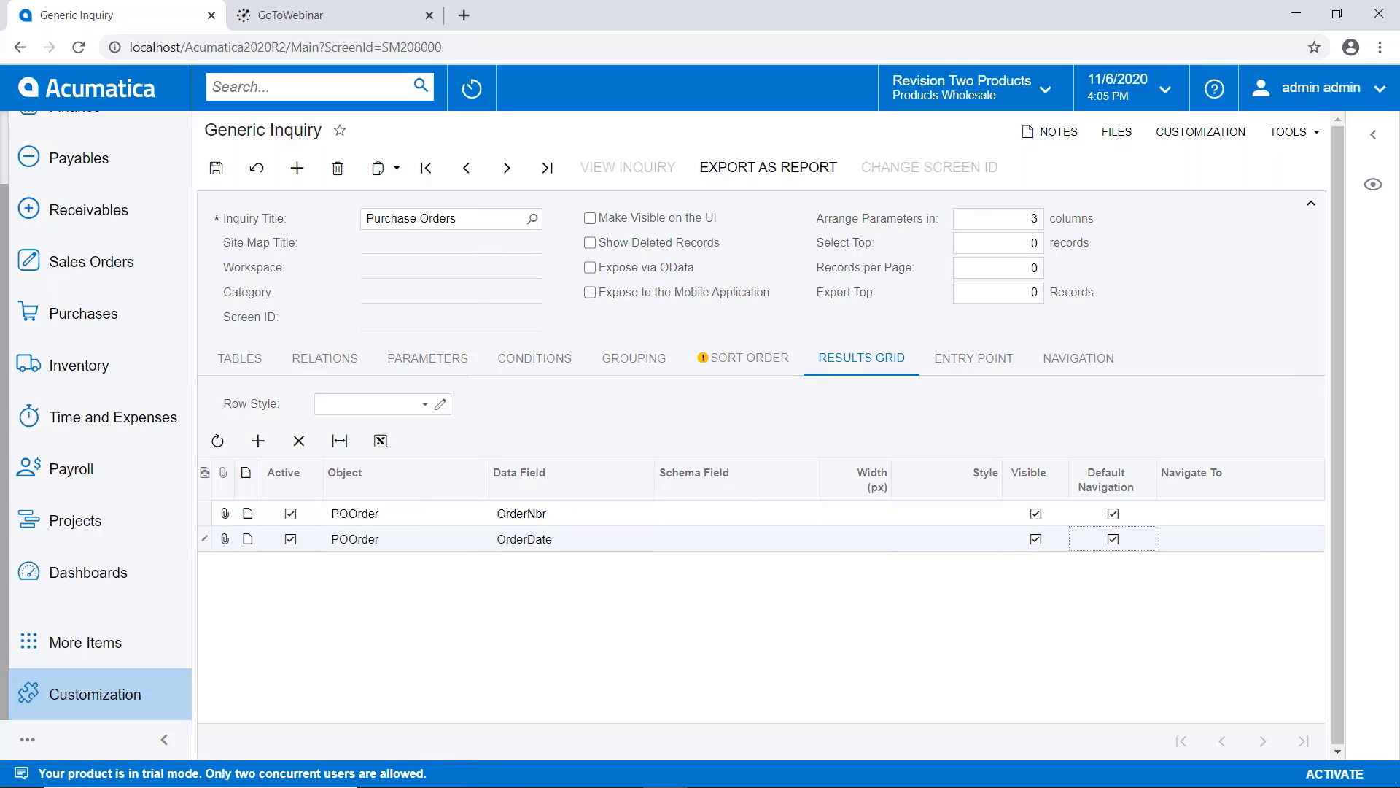
Step: Add a third results grid row for the POLine object with the data field InventoryID
left_click(468, 568)
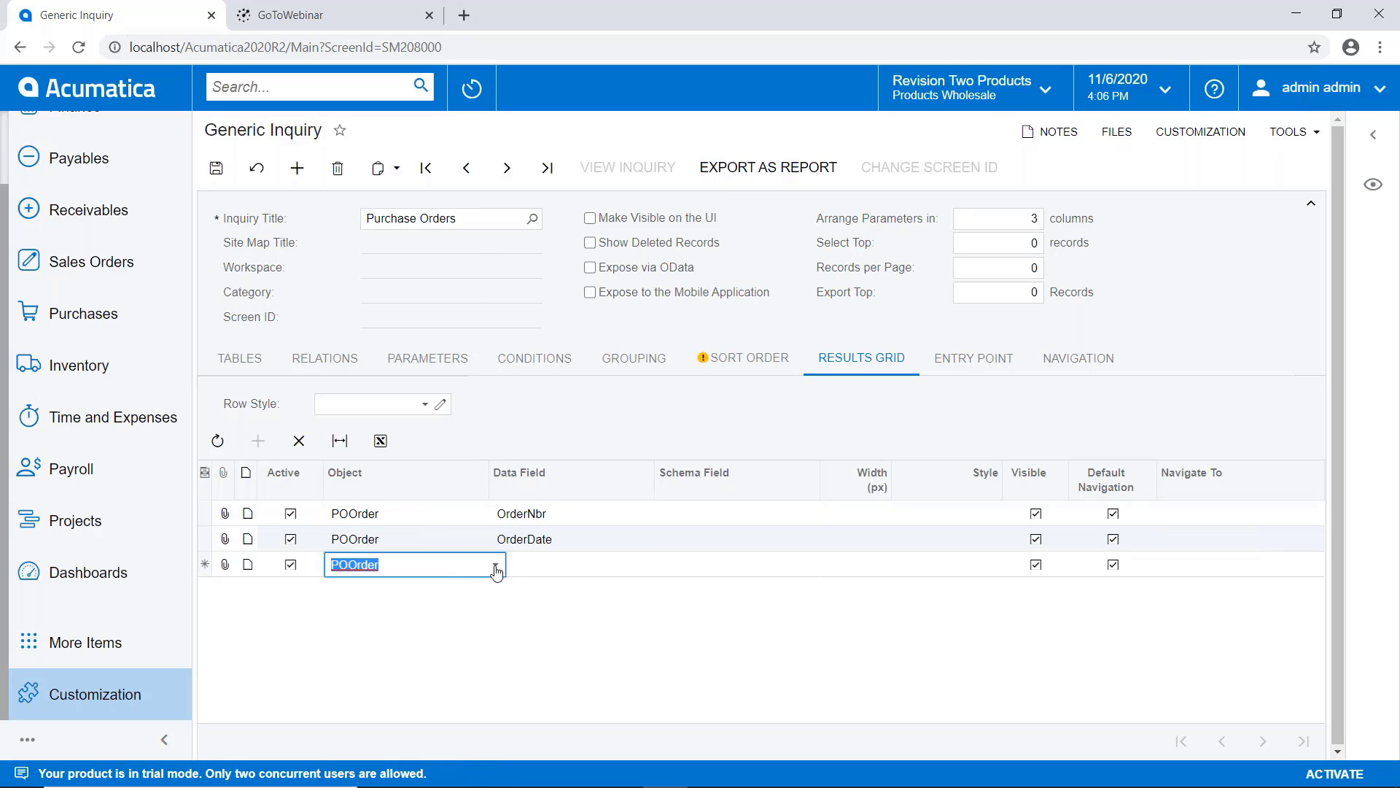
left_click(496, 571)
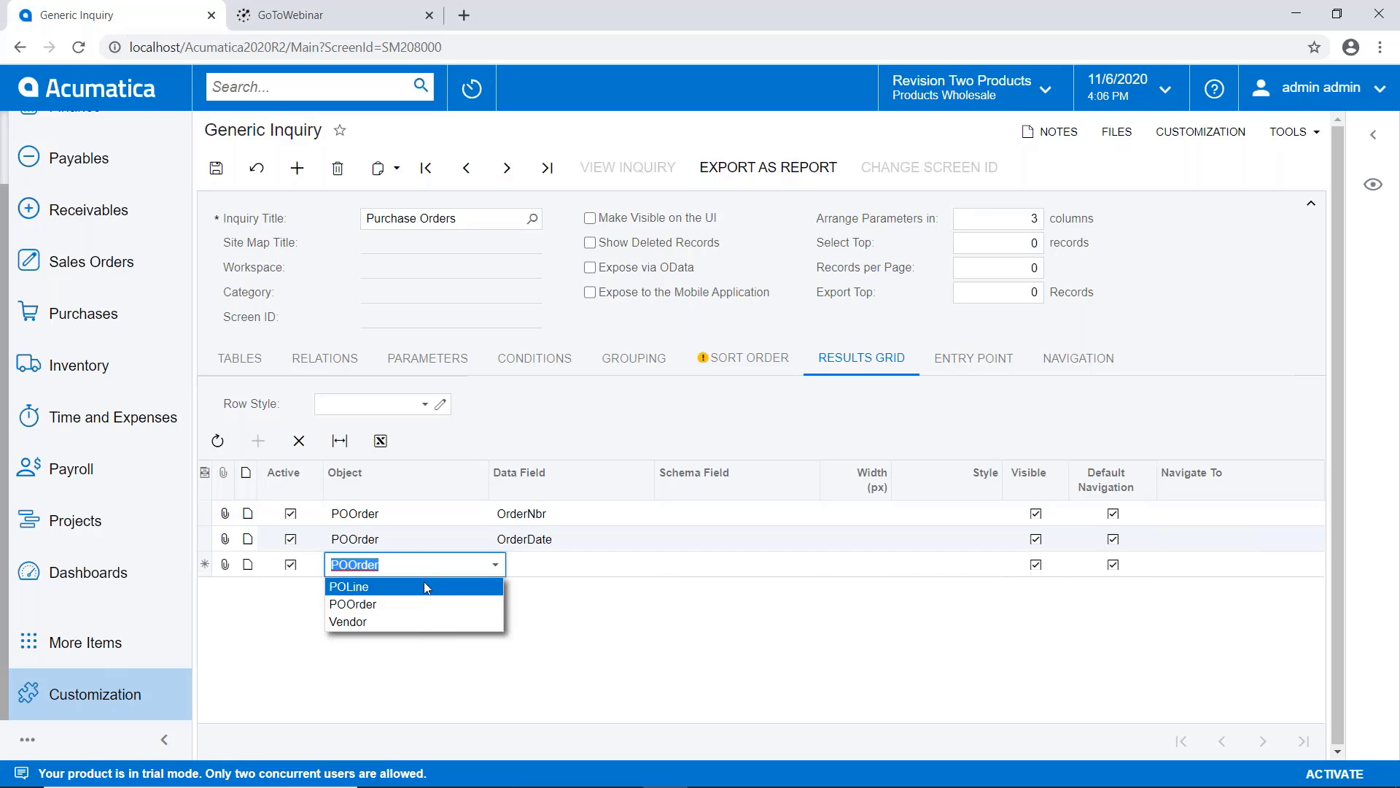
left_click(423, 581)
left_click(535, 566)
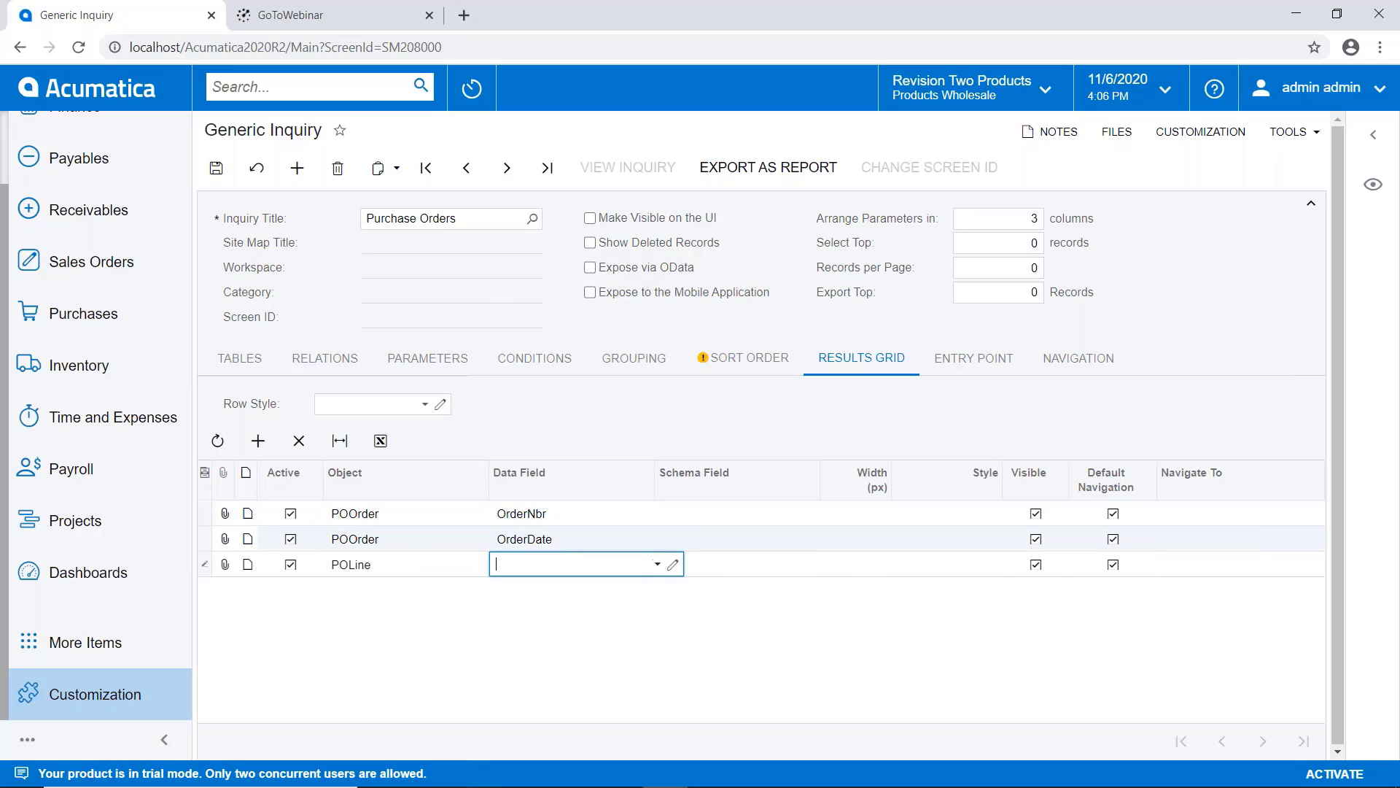
left_click(658, 565)
left_click_drag(676, 273, 672, 395)
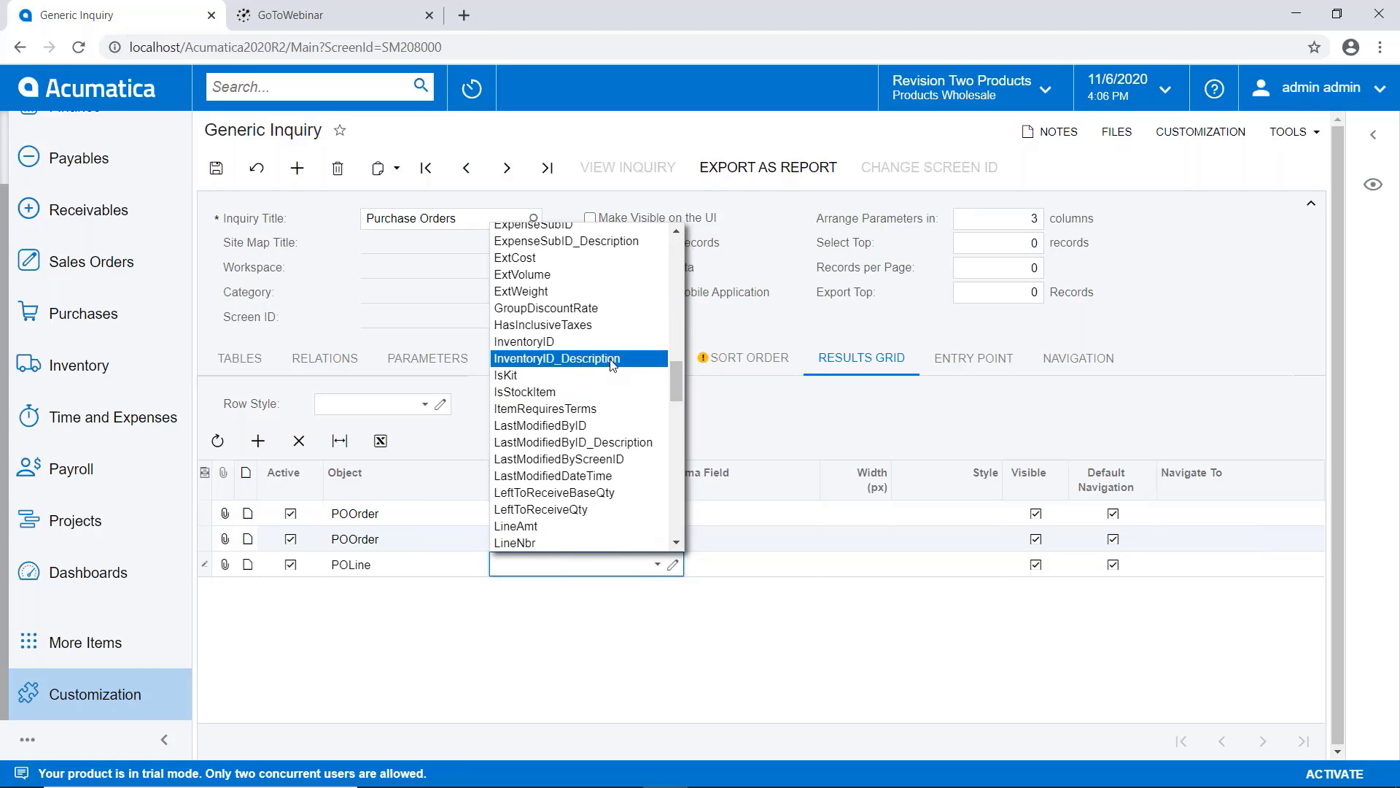
left_click(524, 341)
key("Tab")
key("Tab")
key("Tab")
key("Tab")
key("Tab")
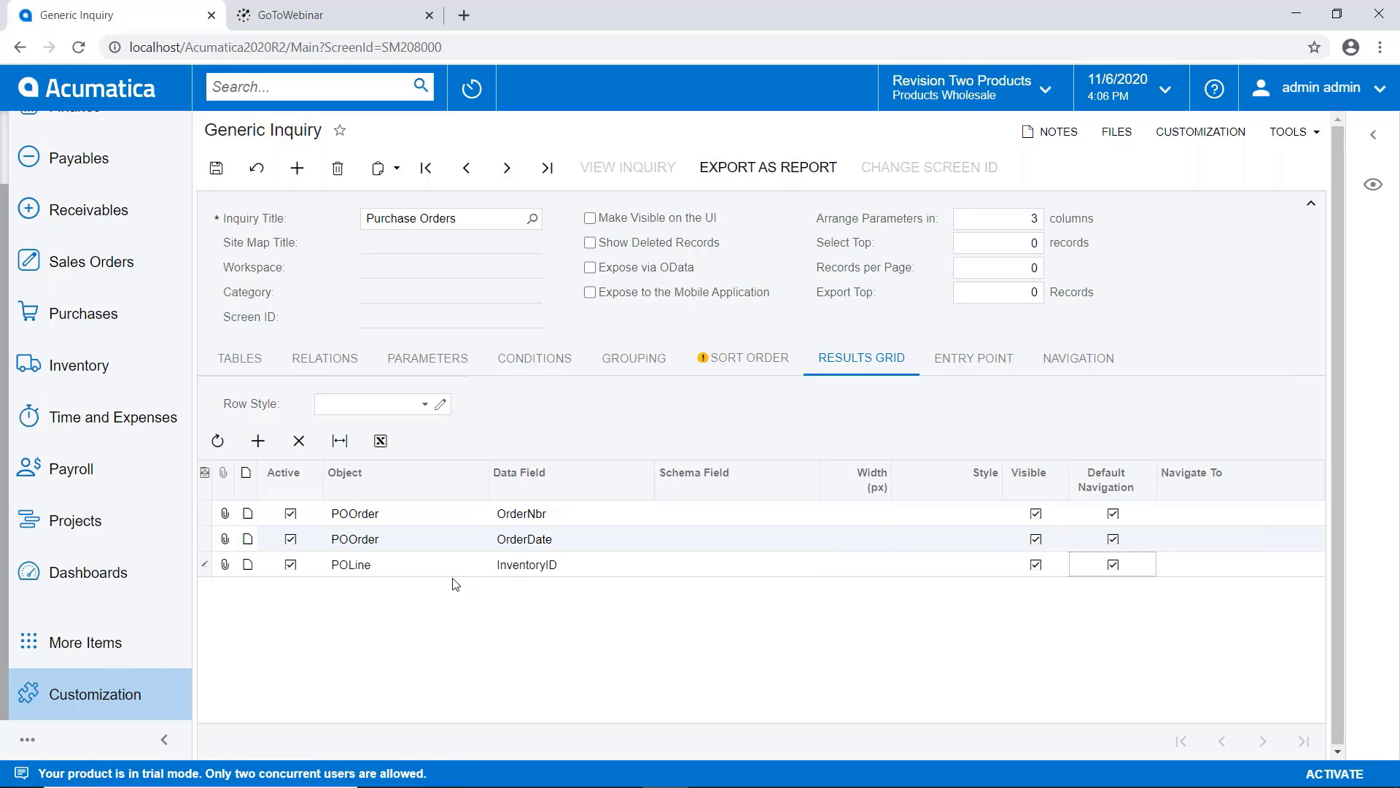
Step: Add a fourth results grid row for the POLine object with the data field InventoryID_Description
key("Tab")
left_click(532, 598)
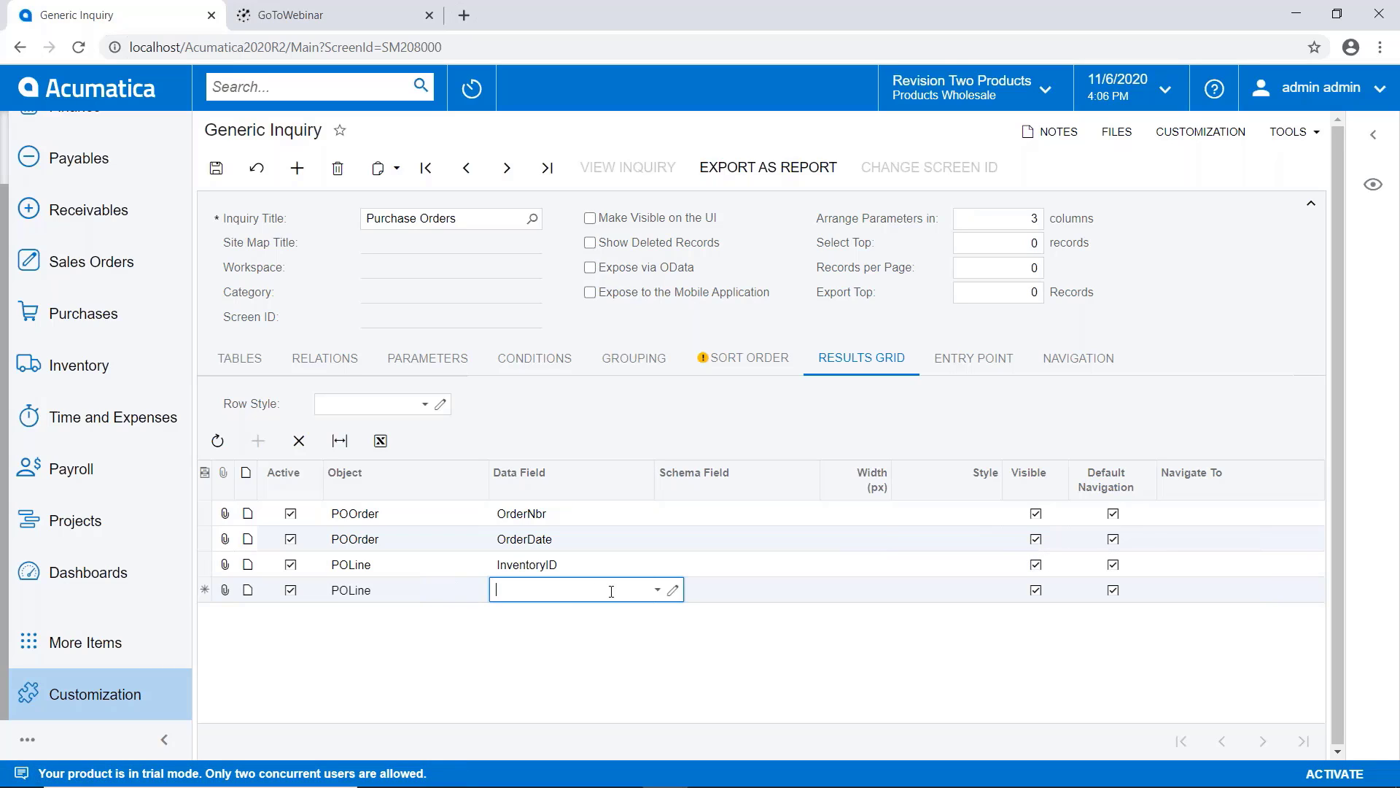
left_click(658, 589)
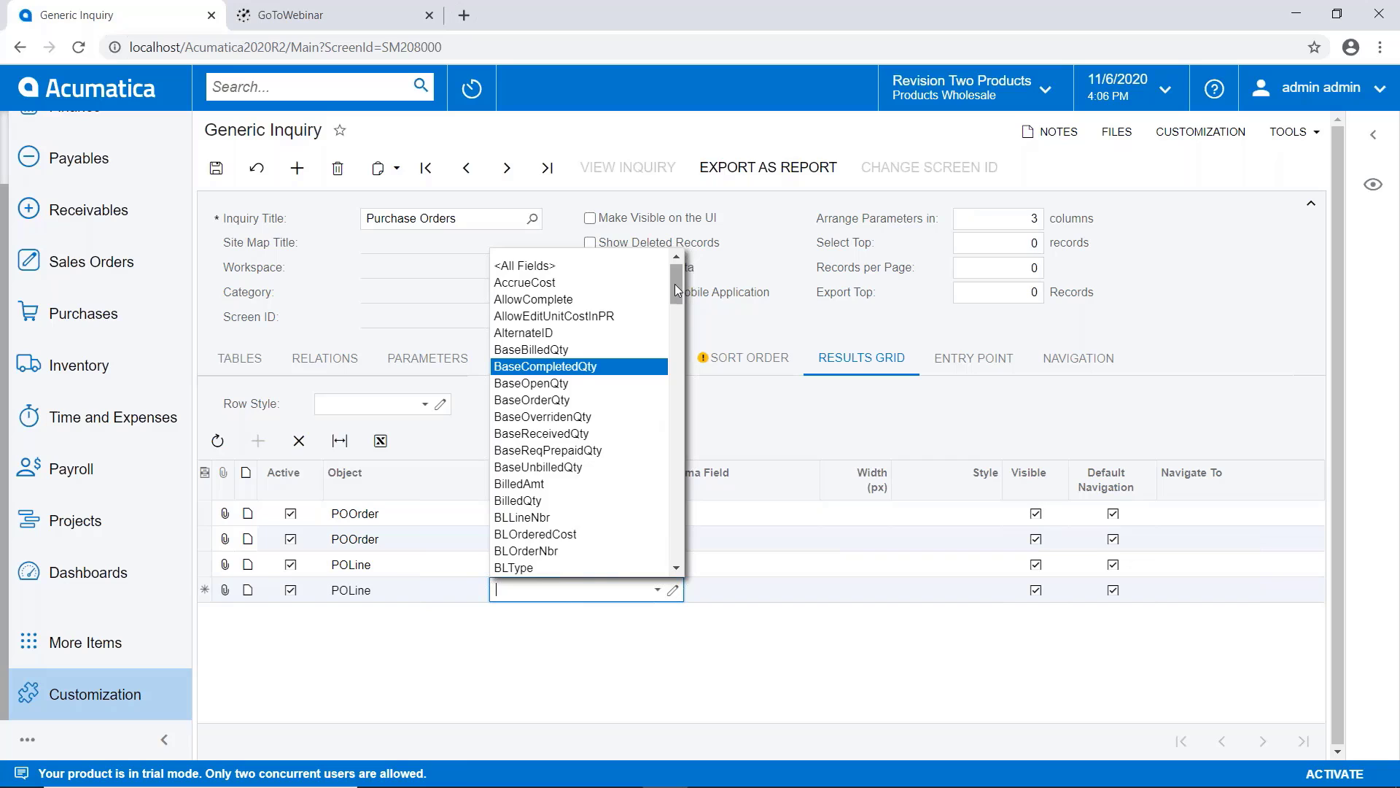
left_click_drag(675, 283, 668, 420)
left_click(554, 355)
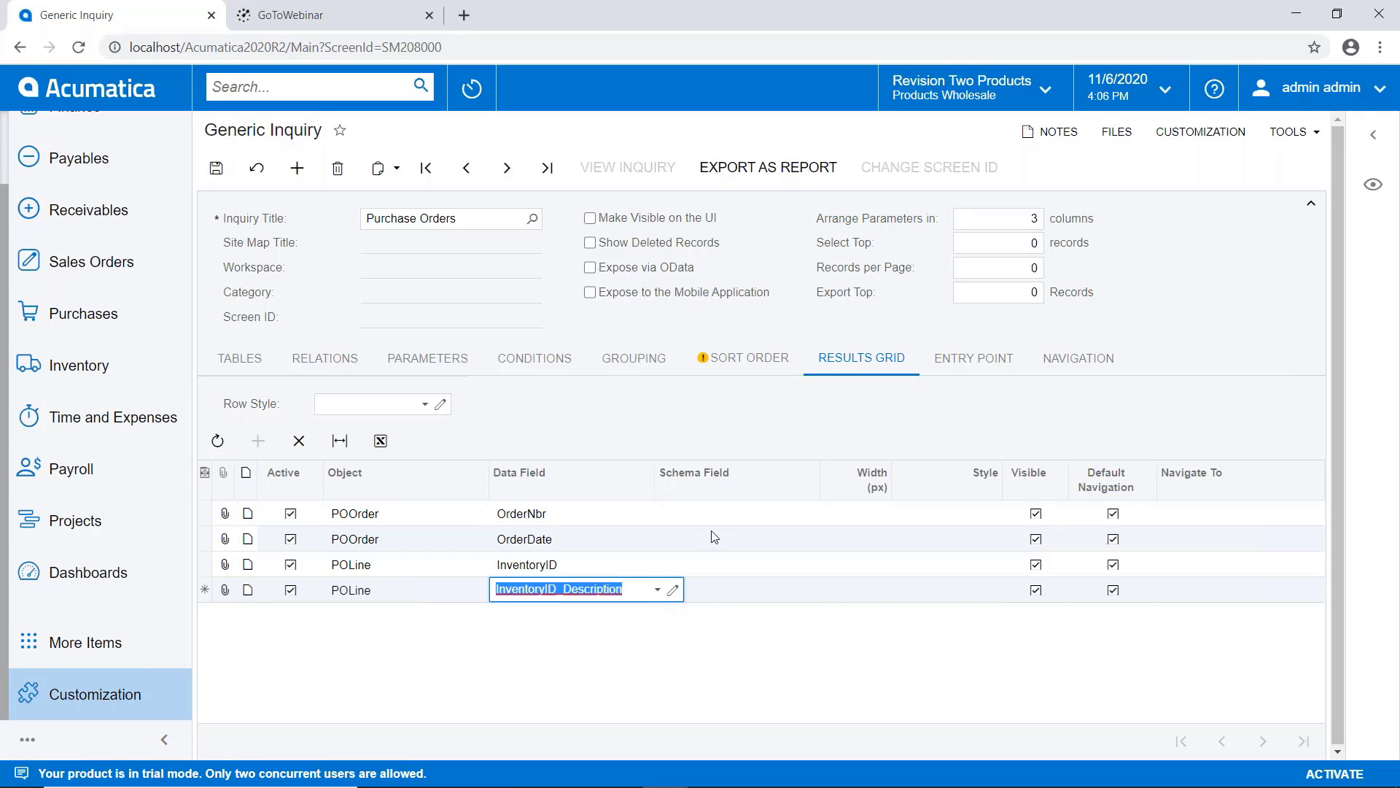
key("Tab")
key("Tab")
key("Tab")
key("Tab")
key("Tab")
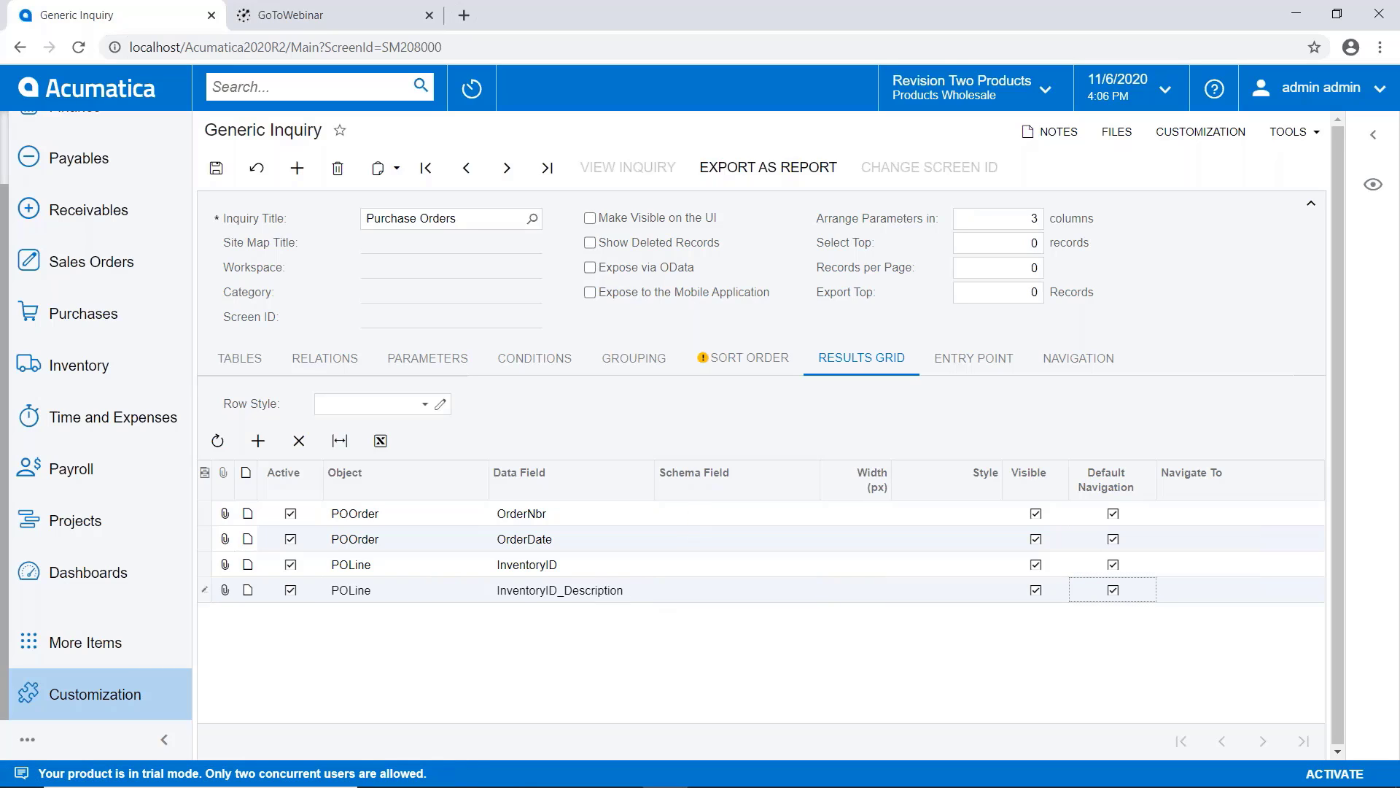
Step: Add a fifth results grid row for POLine with the data field OpenQty and save the inquiry
key("Tab")
left_click(610, 618)
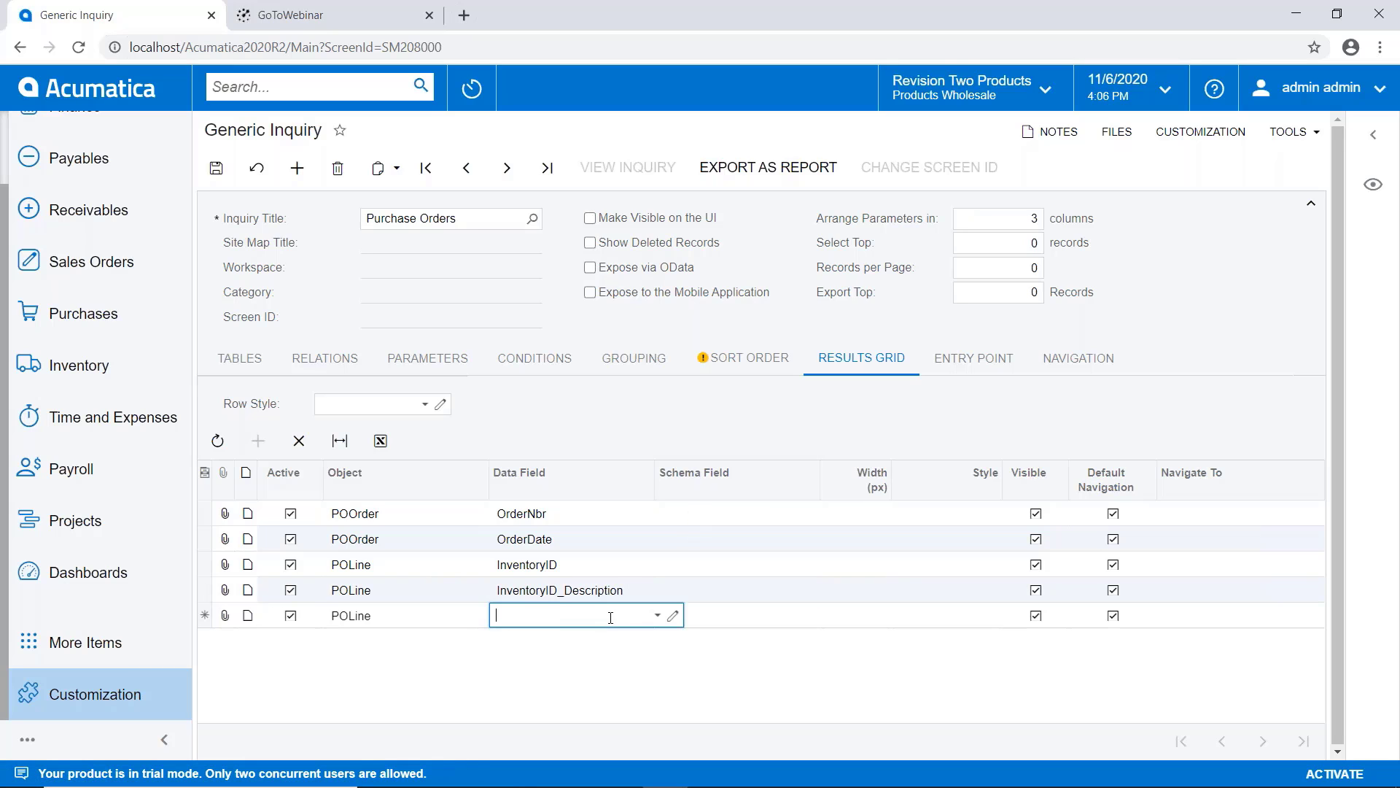
left_click(657, 615)
left_click_drag(674, 321, 623, 471)
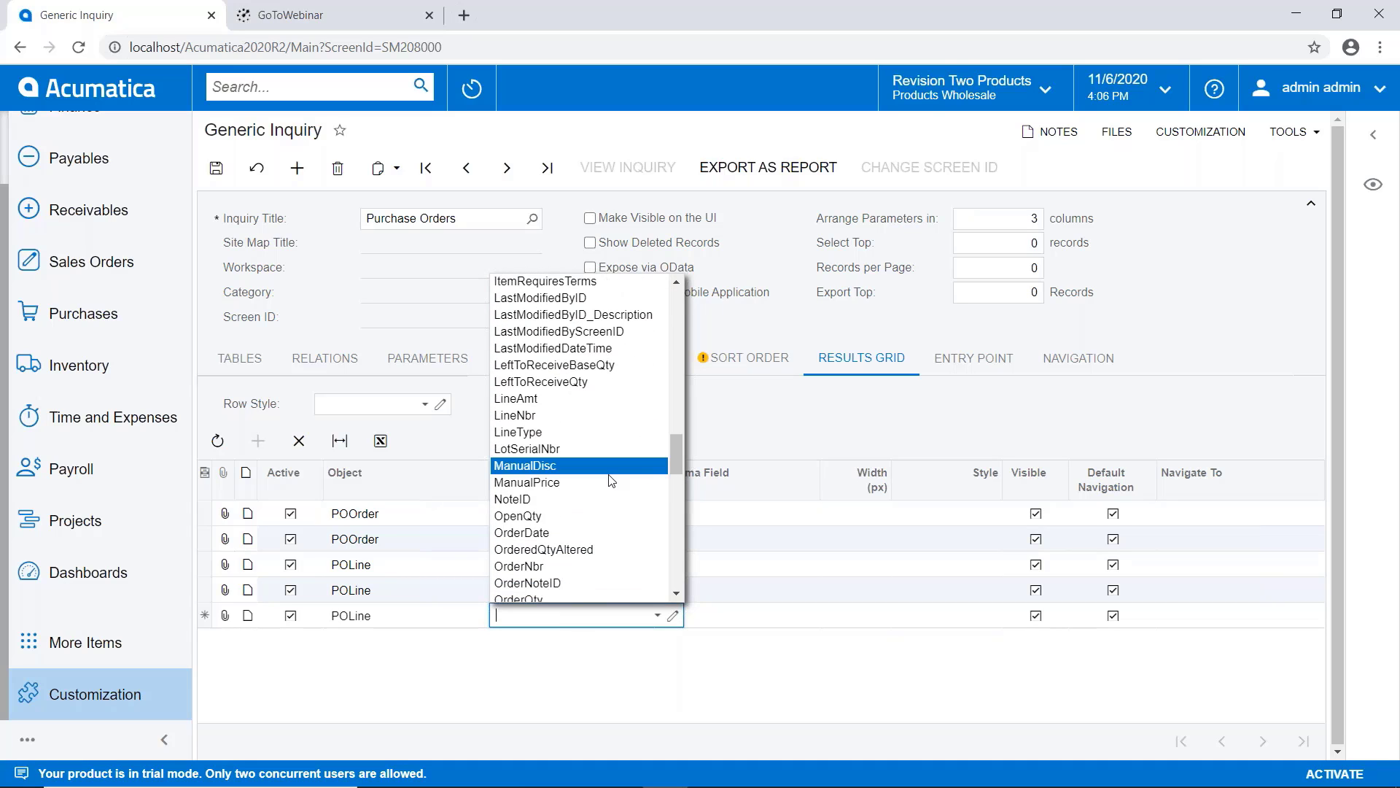
left_click(549, 516)
key("Tab")
key("Tab")
key("Tab")
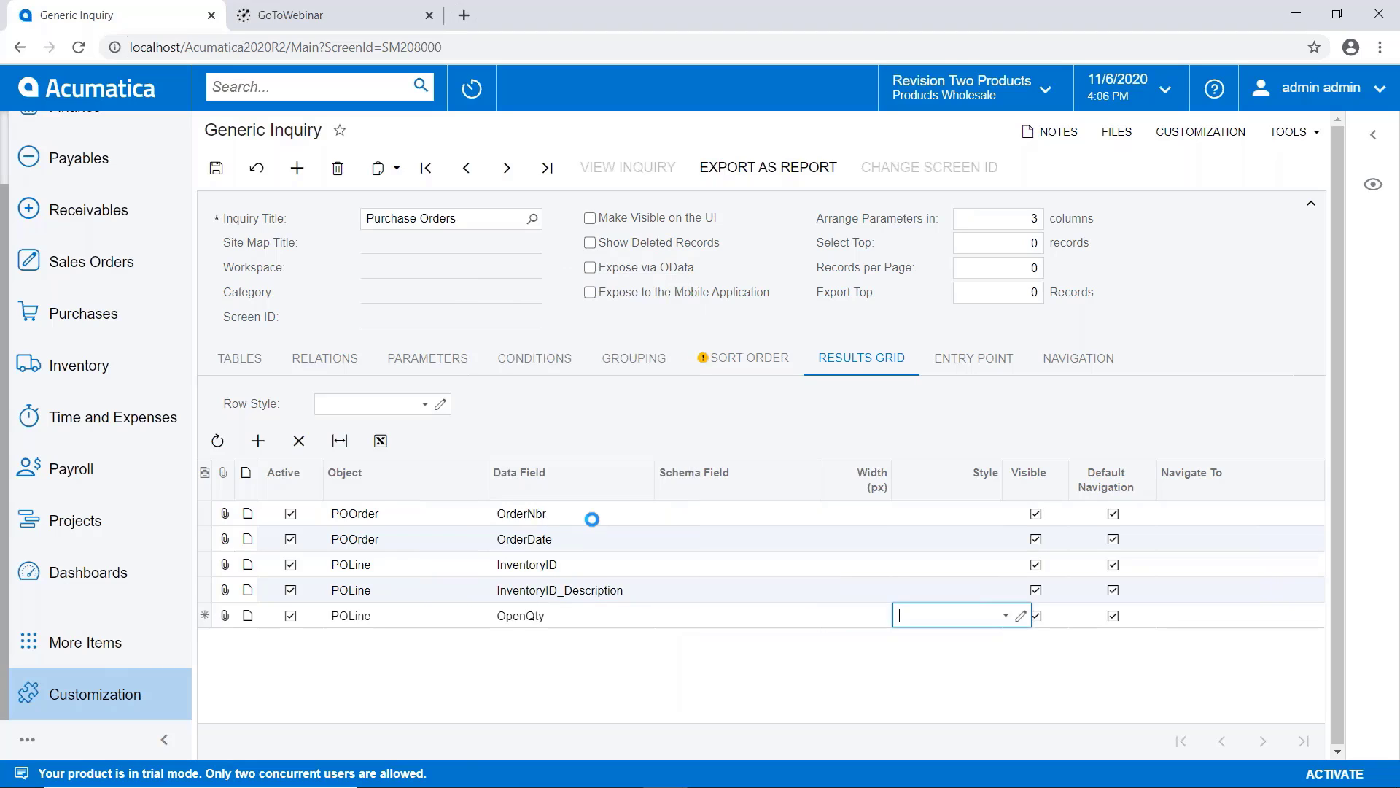
key("Tab")
key("Tab")
key("Tab")
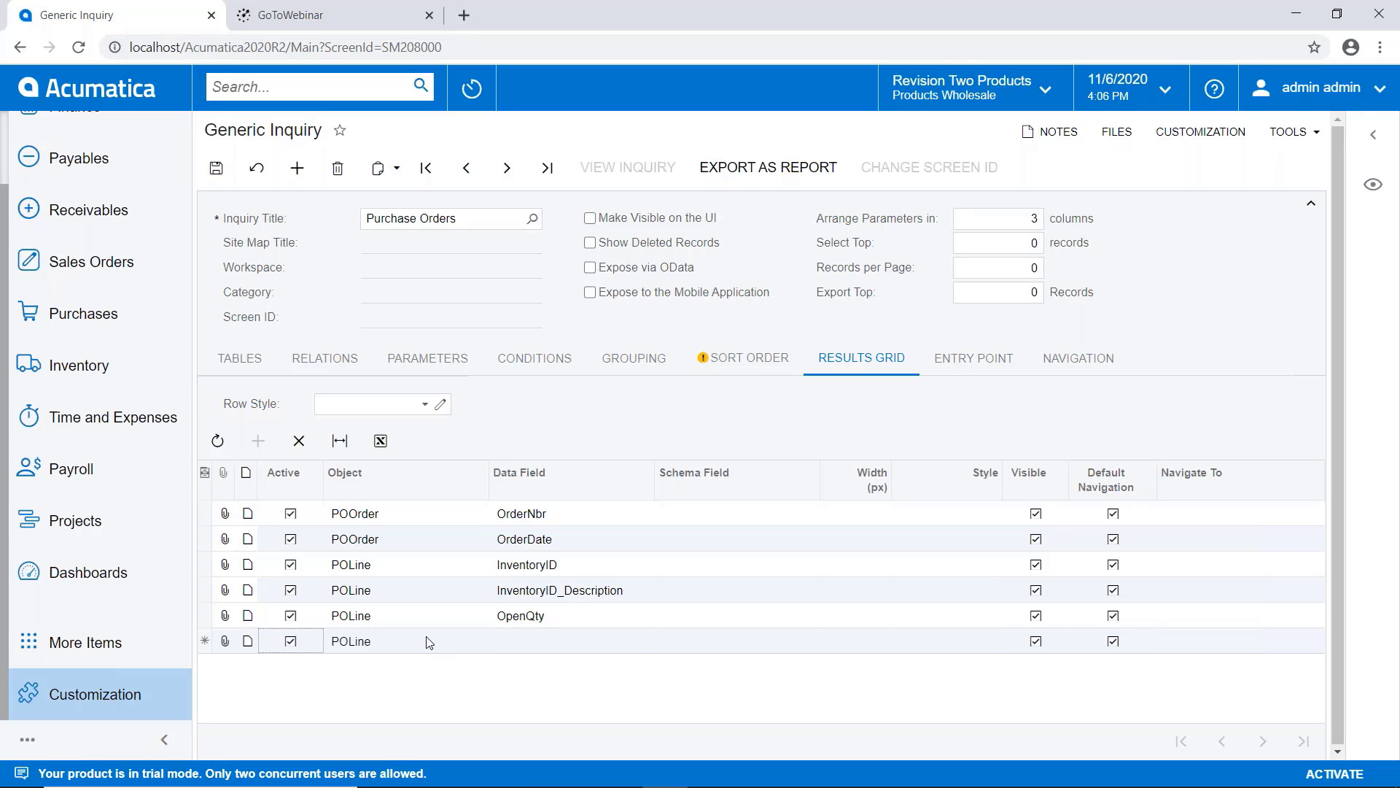
left_click(216, 174)
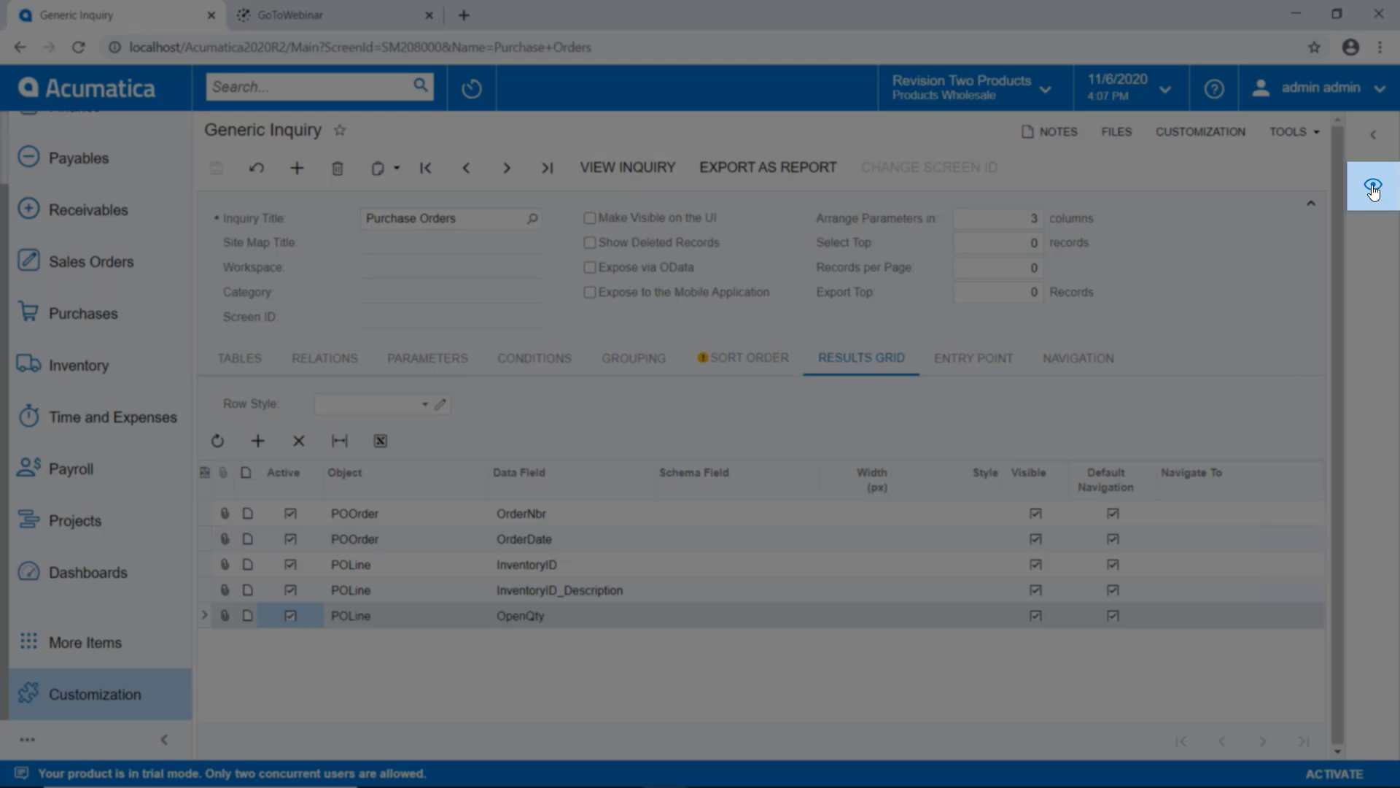
Step: Preview the Purchase Orders inquiry results in the side pane, enlarge and restore the preview, and close it
left_click(1372, 191)
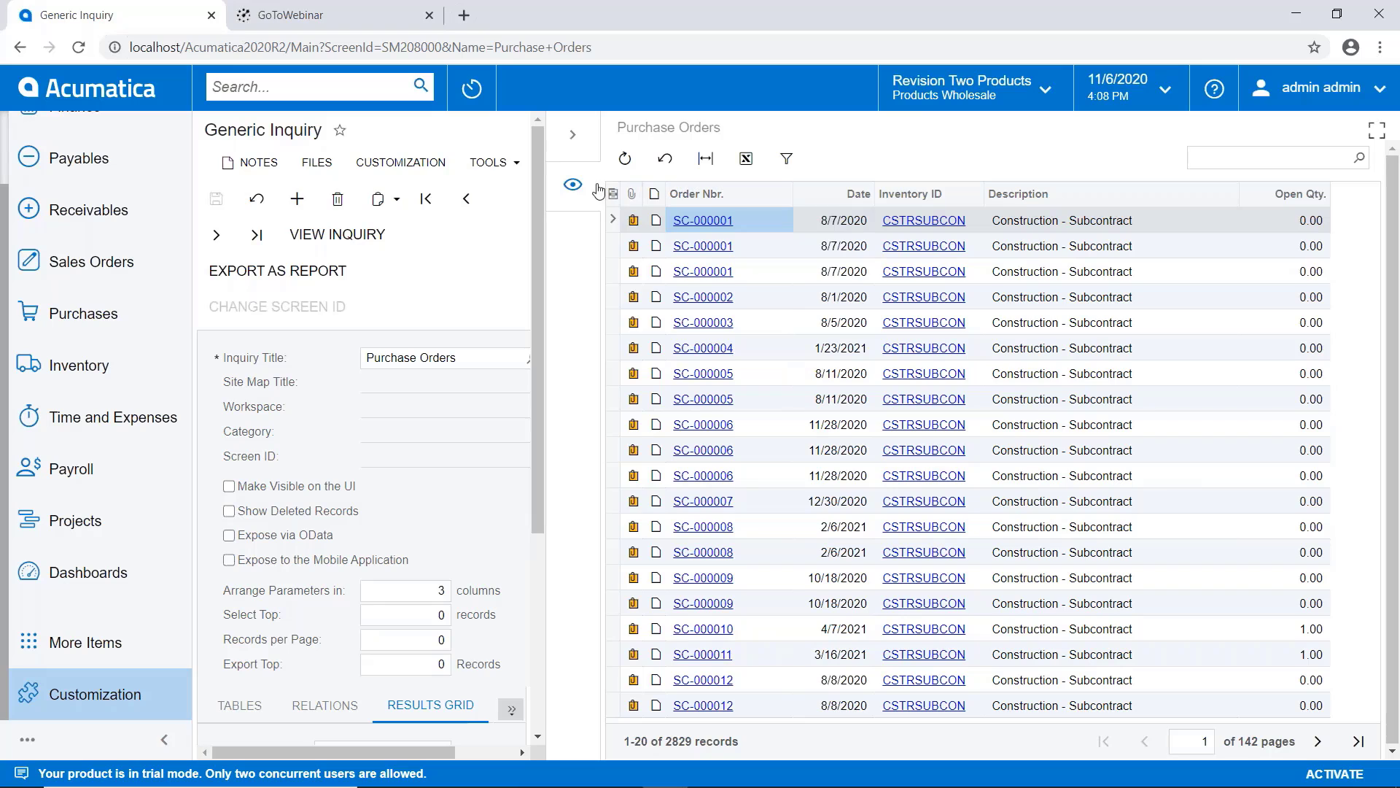
left_click(1374, 141)
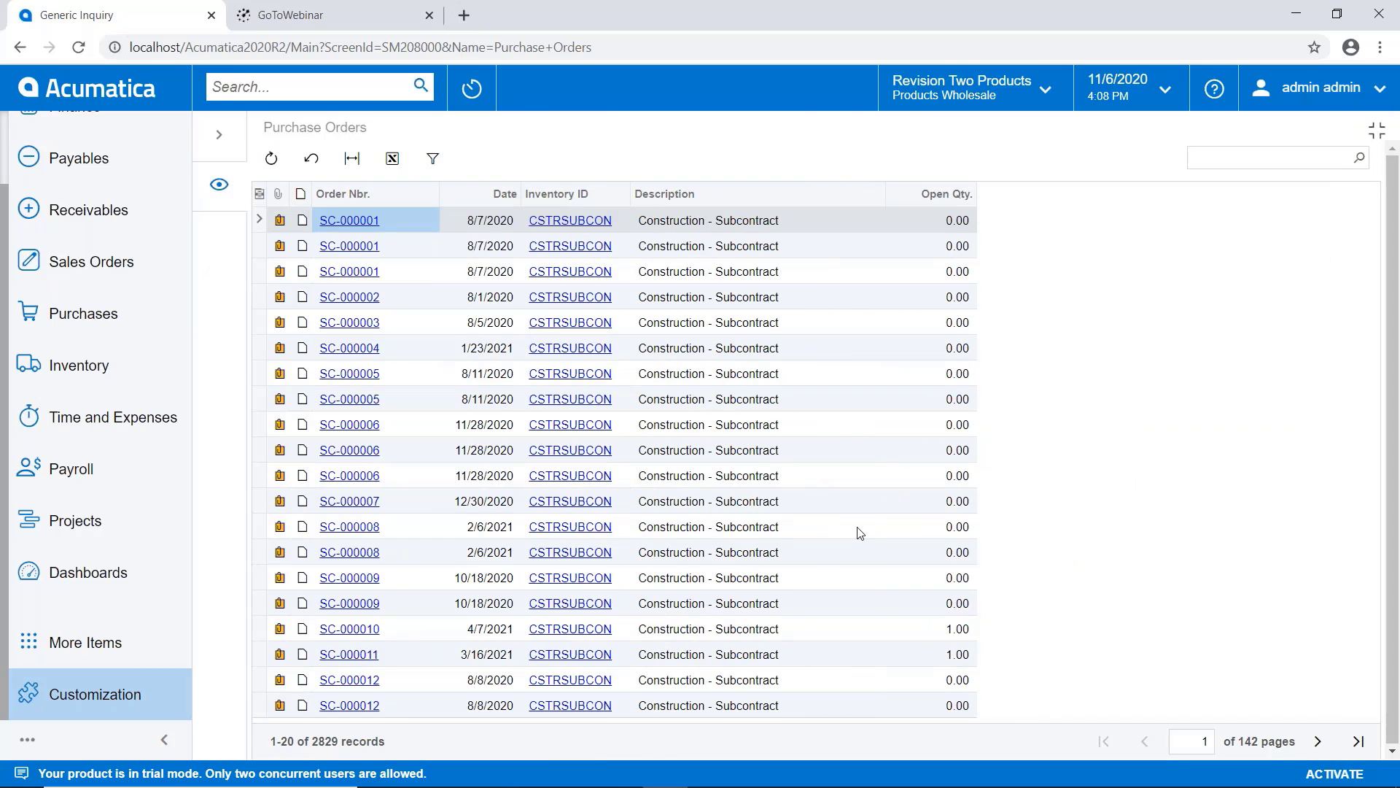
left_click(1377, 134)
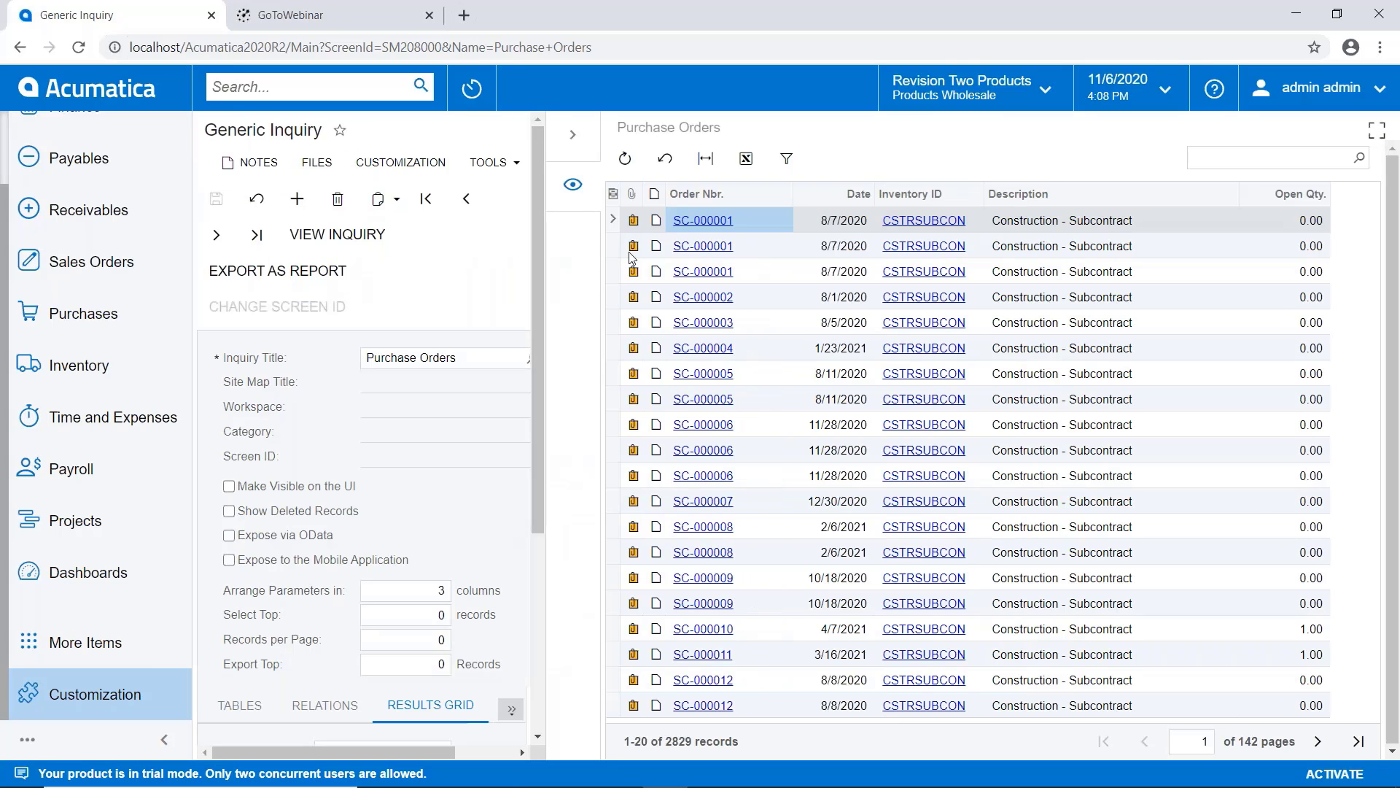
left_click(572, 141)
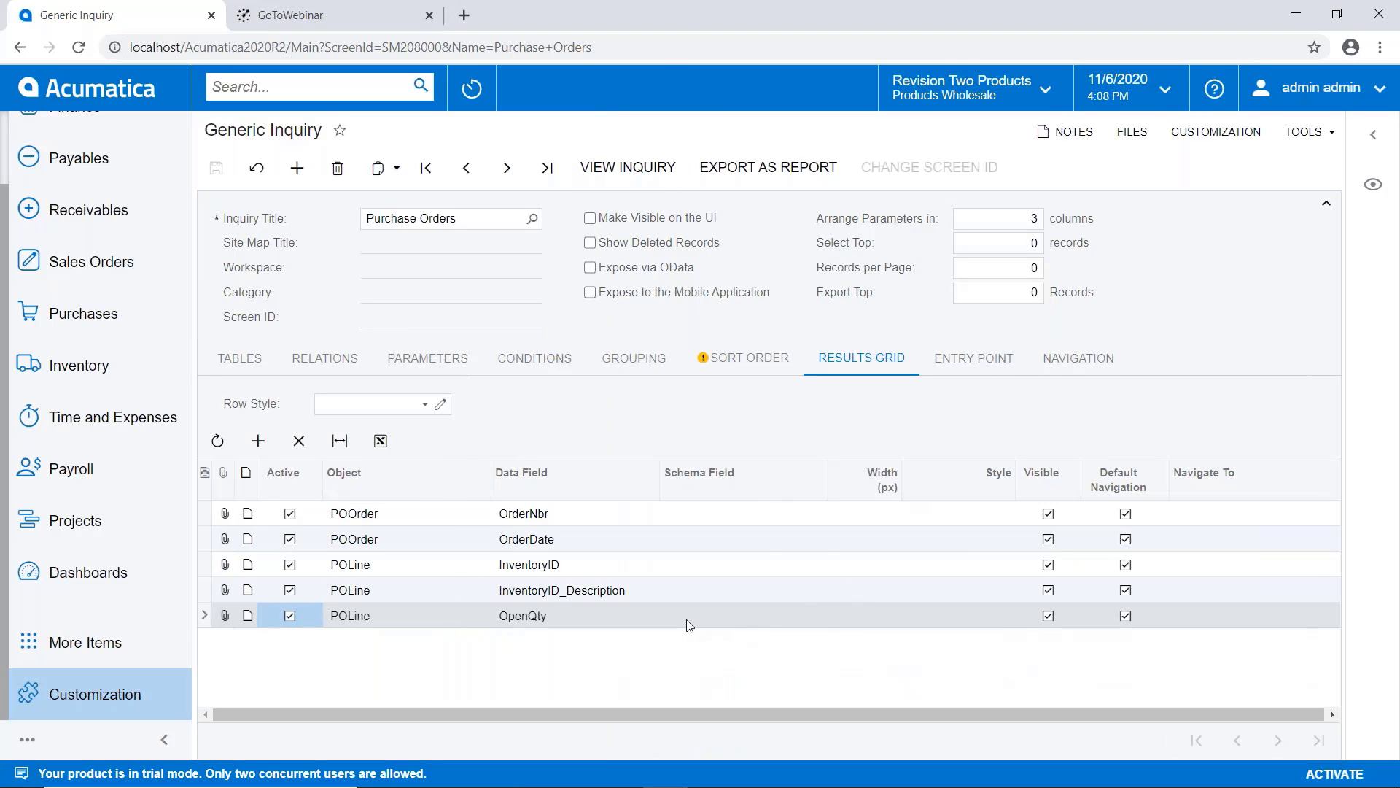
Step: Change the data field of the last POLine row in the results grid to OrderQty and save the inquiry
left_click(664, 617)
left_click(615, 623)
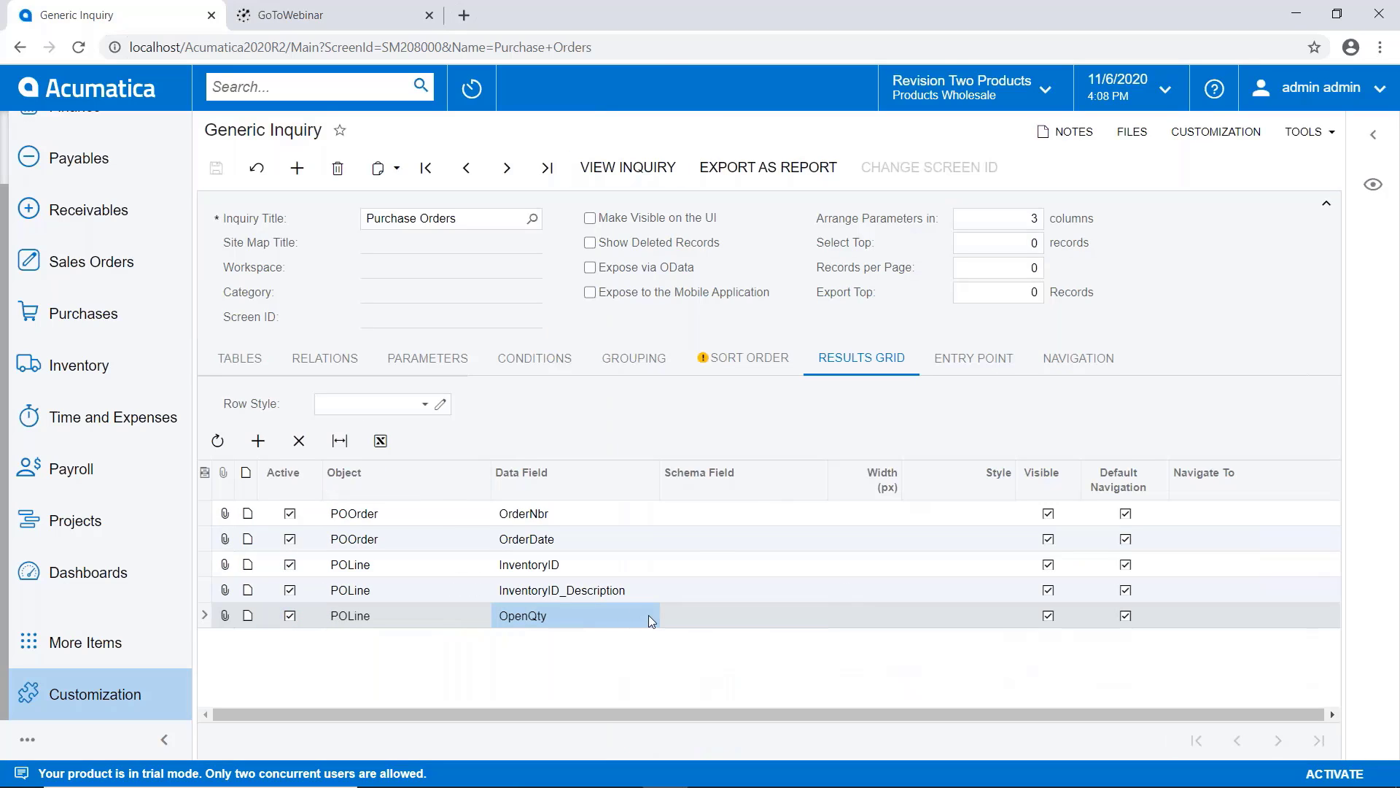
left_click(649, 615)
left_click(661, 617)
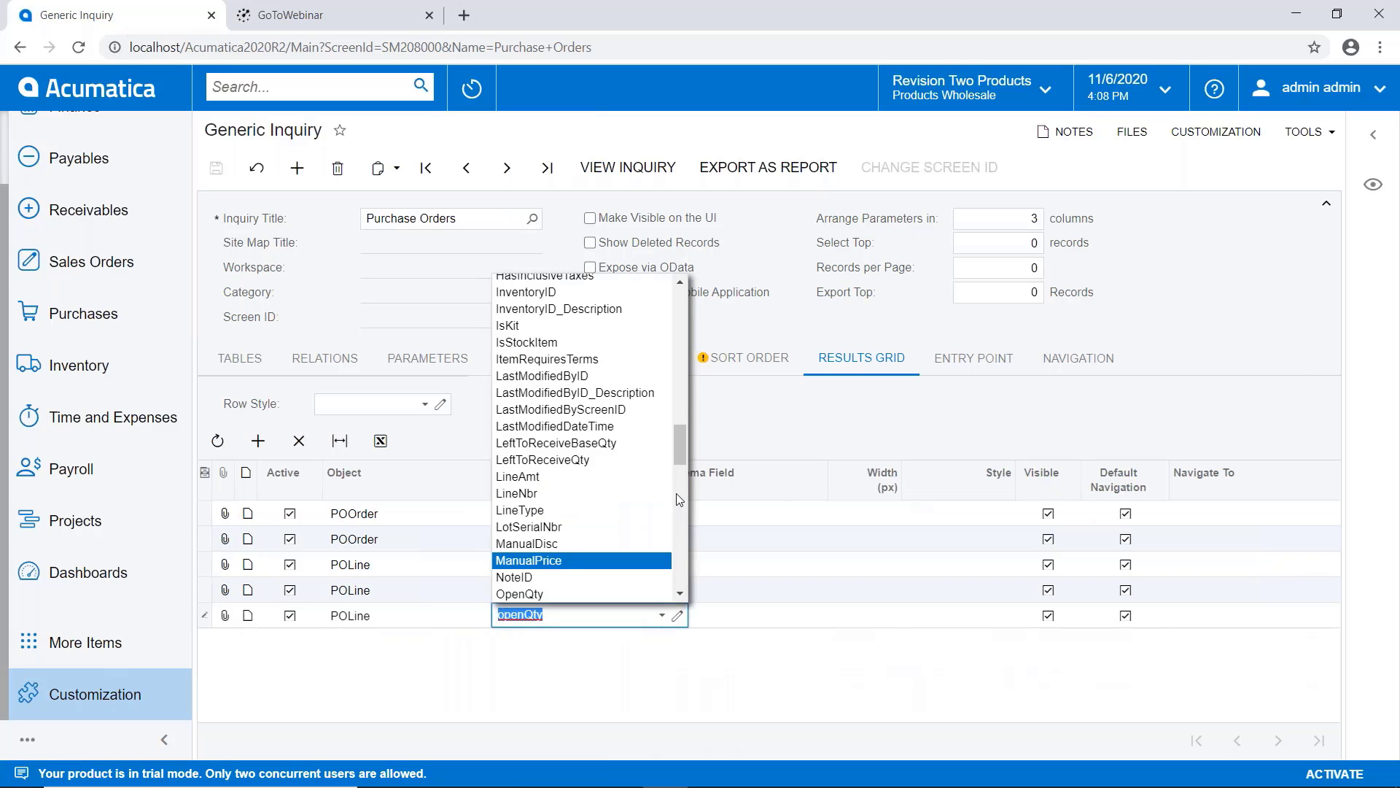
scroll(676, 493, "down", 2)
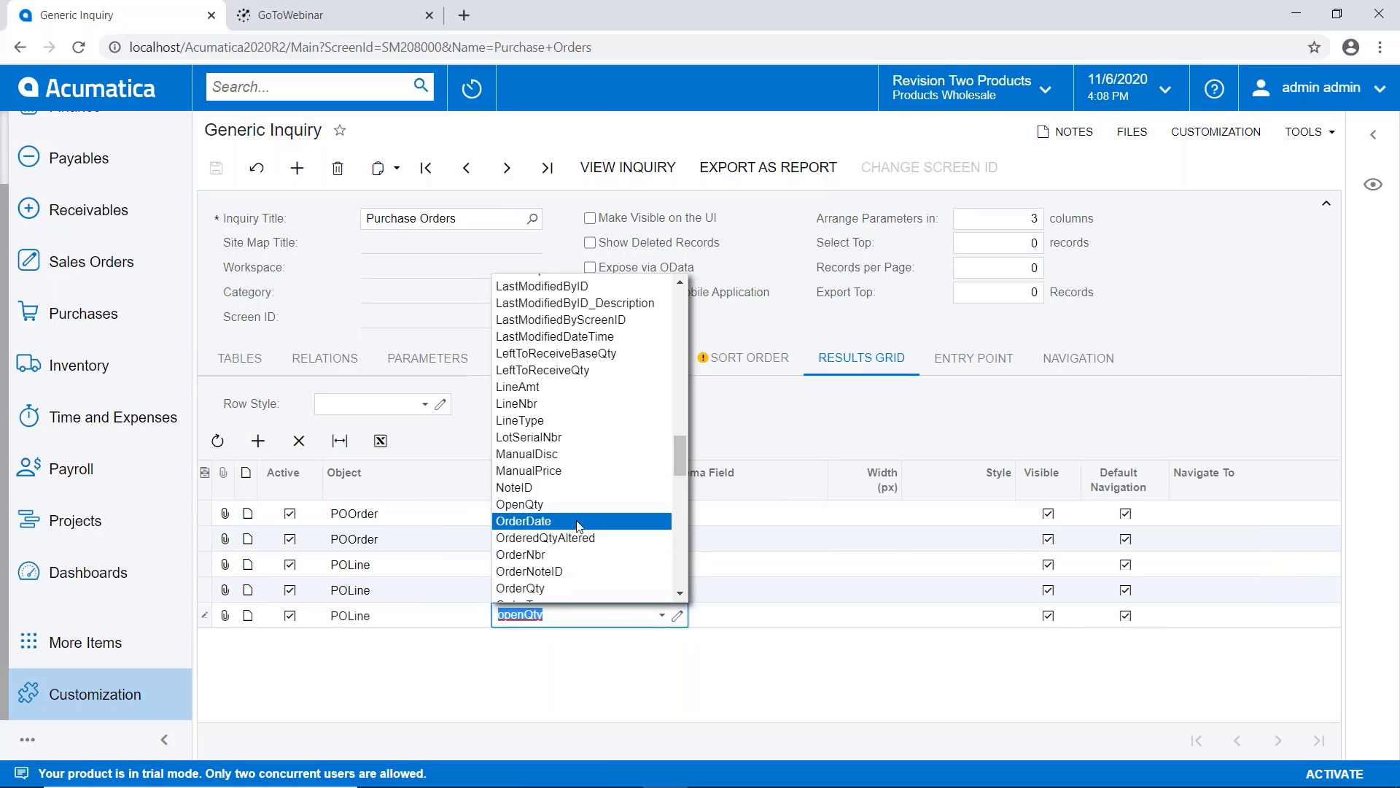
left_click(566, 589)
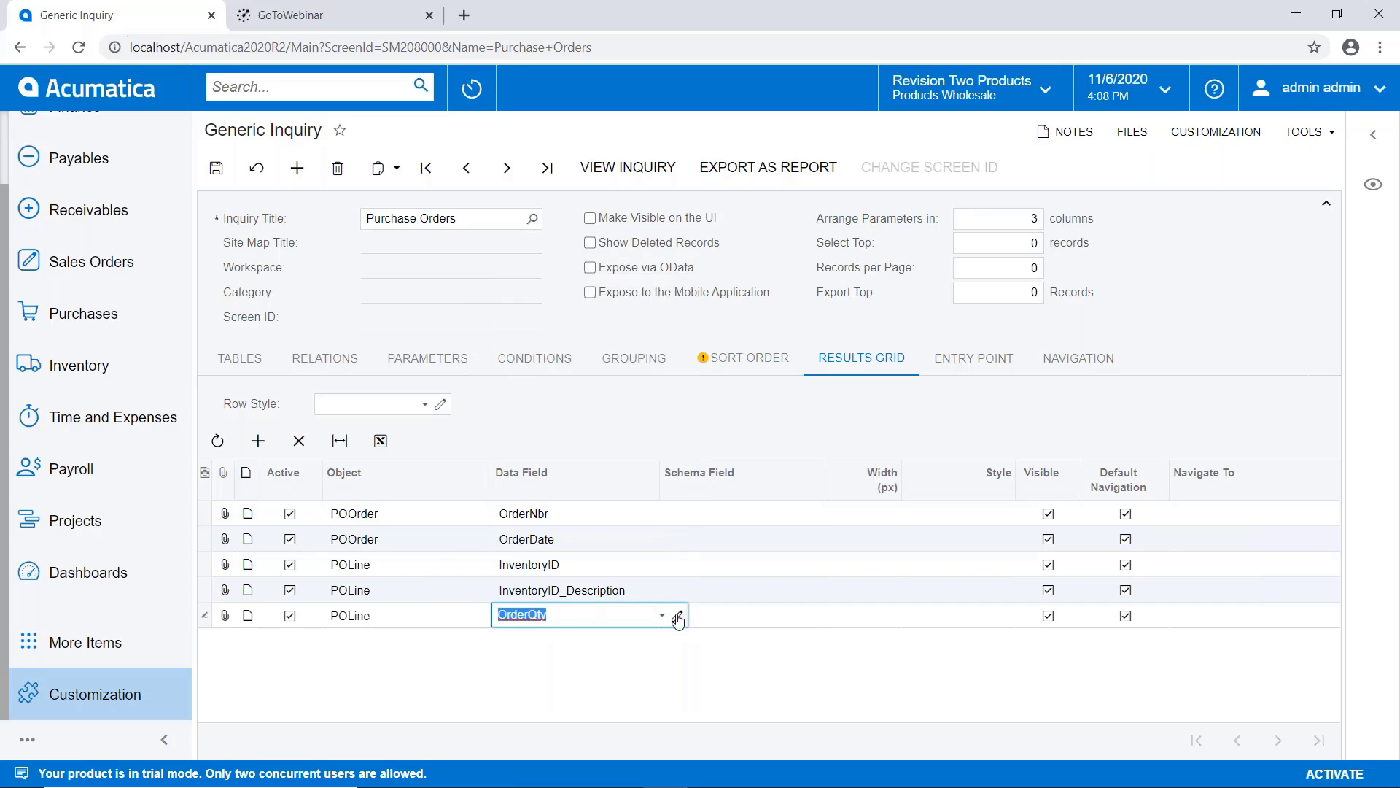
left_click(222, 170)
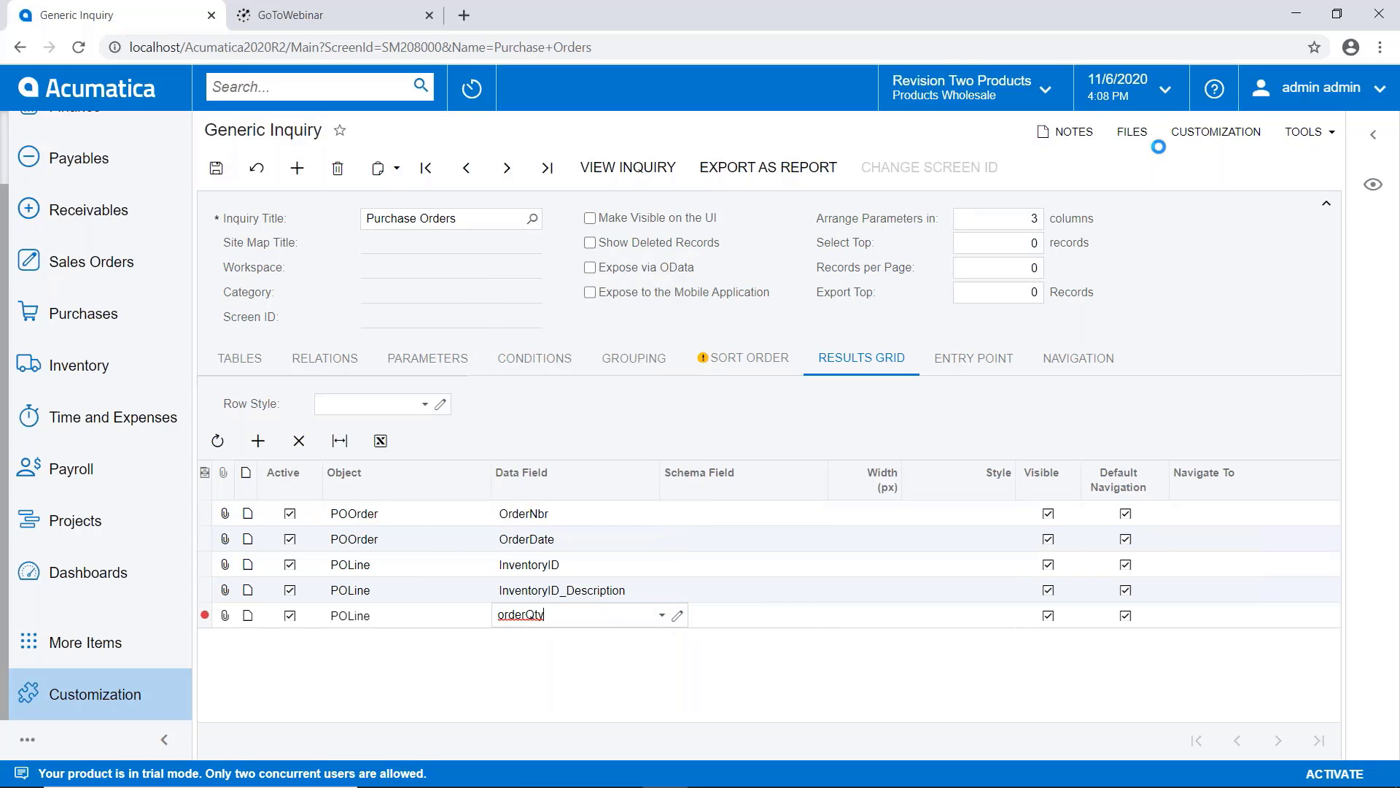
Step: Reopen the inquiry preview, refresh its results to check the quantity column, and close the preview
left_click(1373, 185)
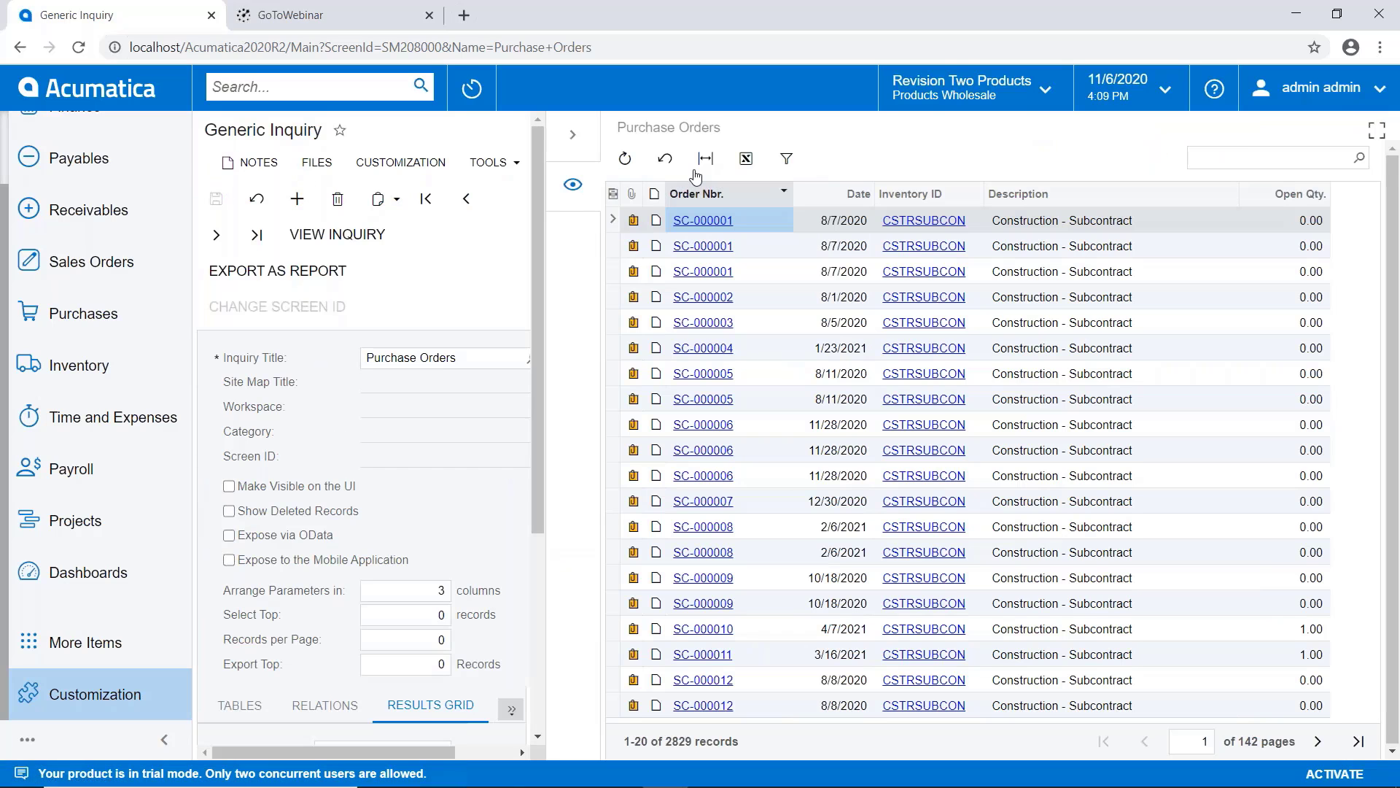
left_click(625, 158)
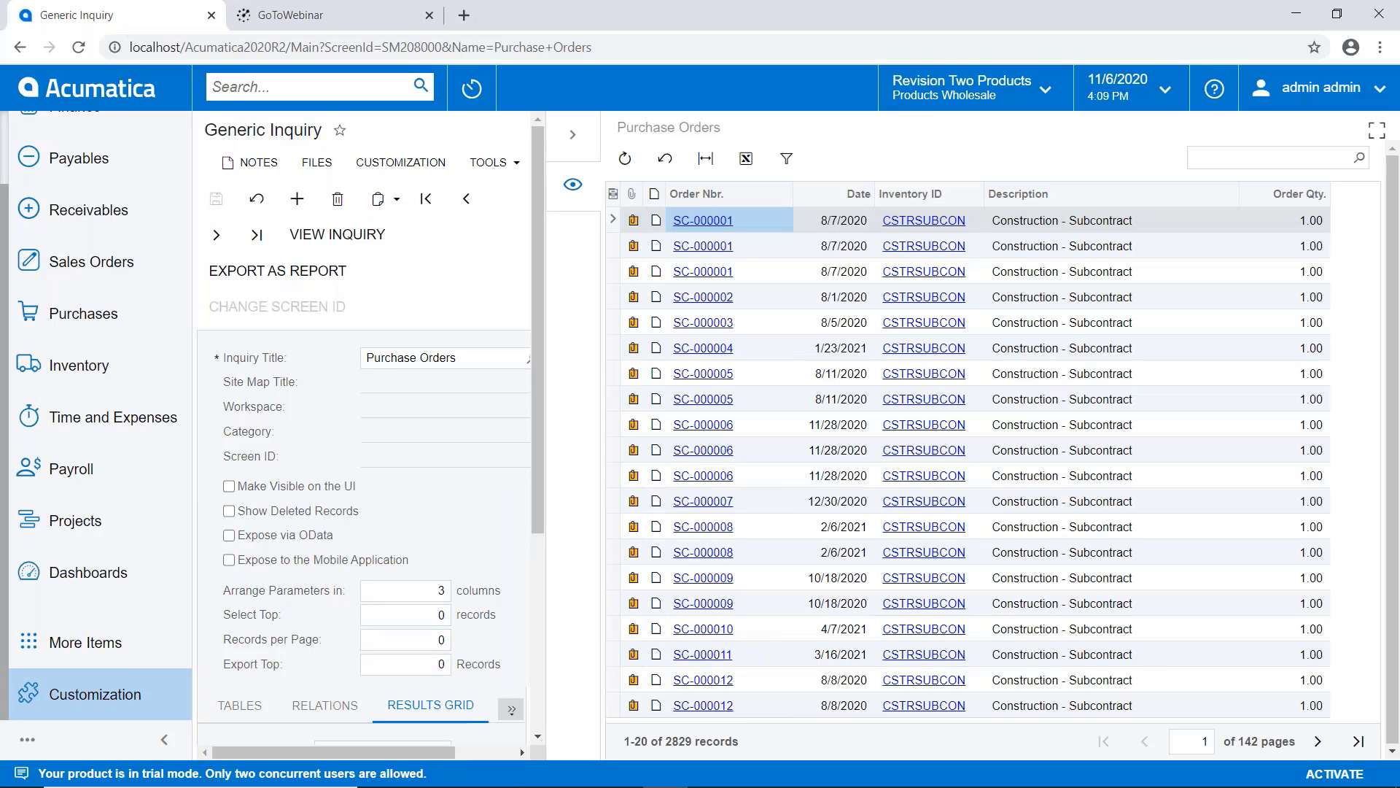
left_click(573, 135)
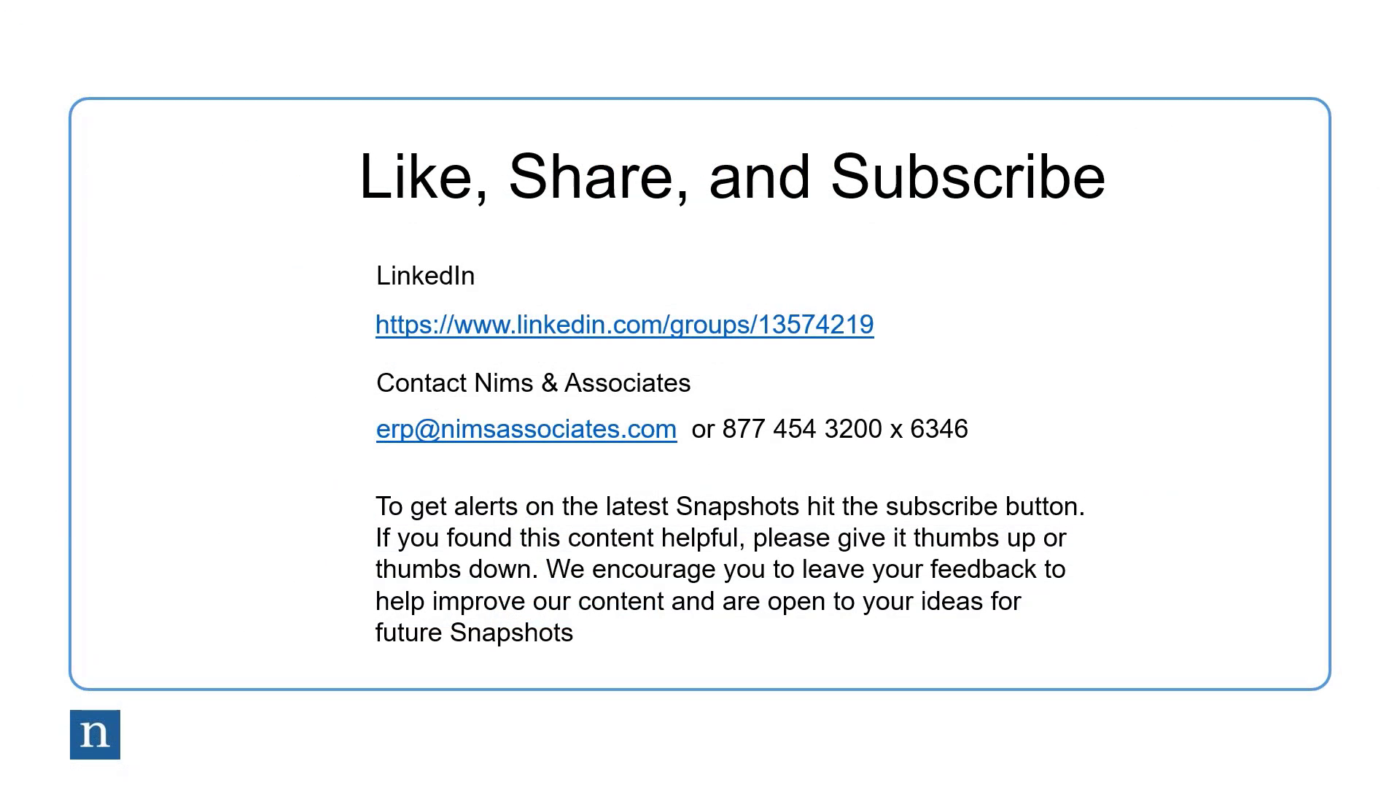